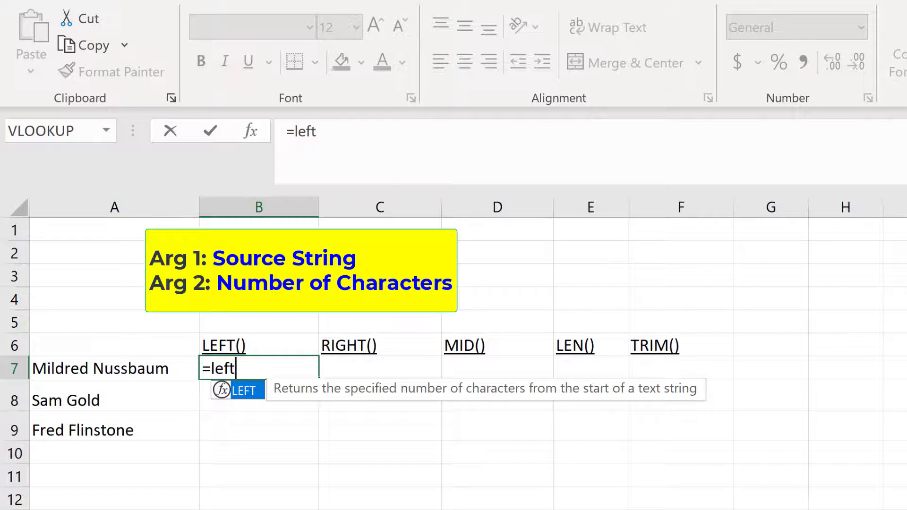
Enter a LEFT formula in B7 that extracts the first 7 characters of A7.
key("Tab")
left_click(95, 368)
type(",")
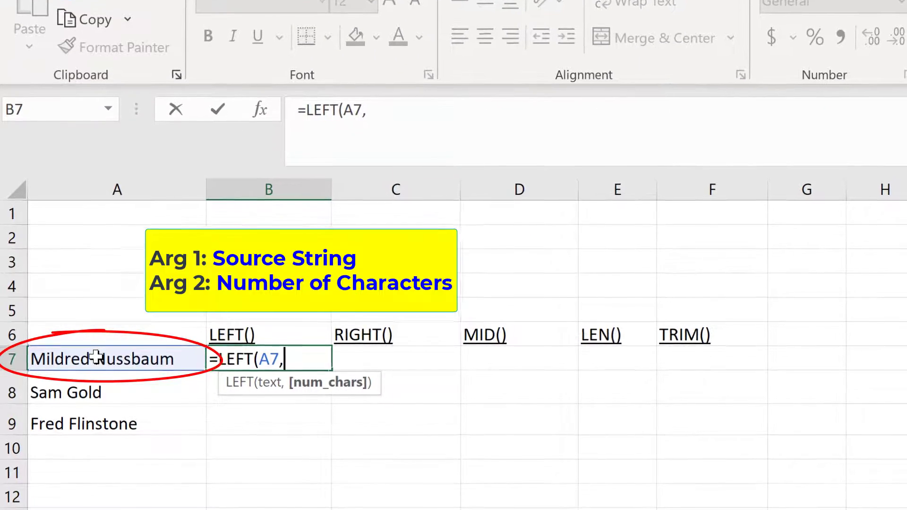
type("7")
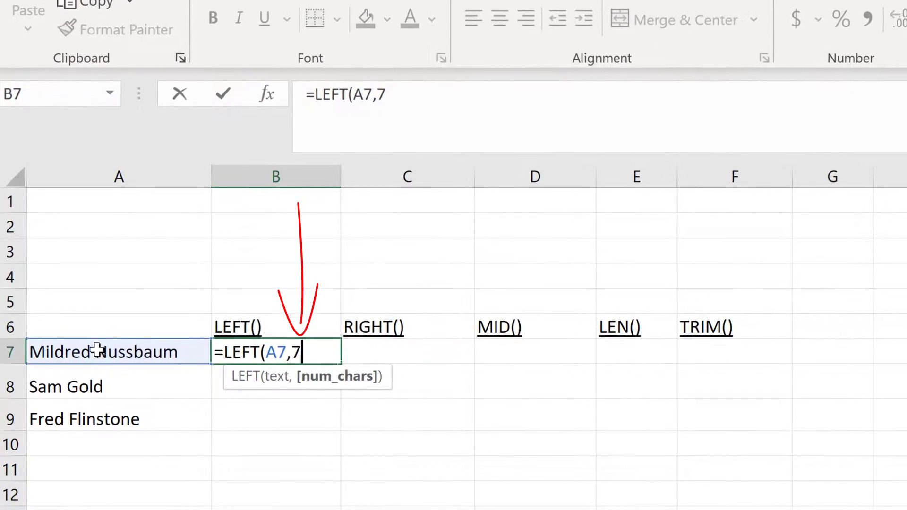
key("Return")
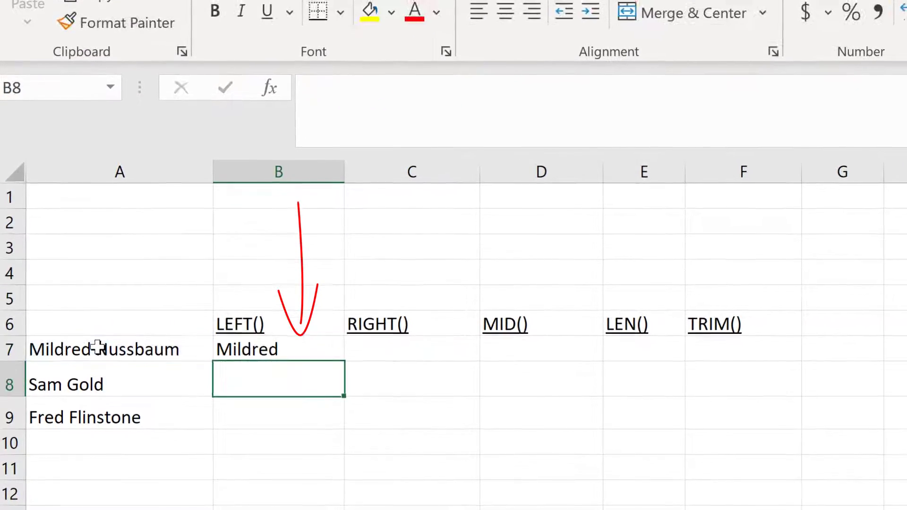
Enter the formula =RIGHT(A8,4) in C8 to extract the last four characters of A8.
left_click(416, 382)
type("=rig")
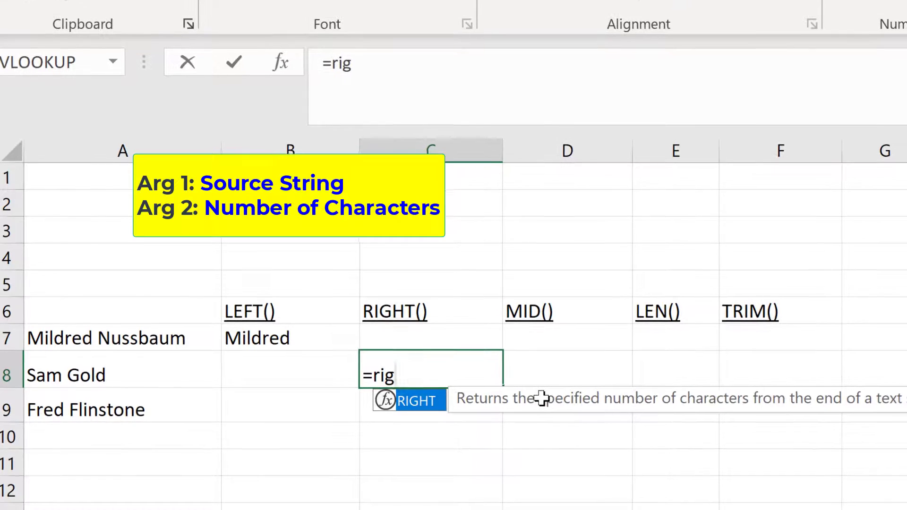
key("Tab")
left_click(144, 366)
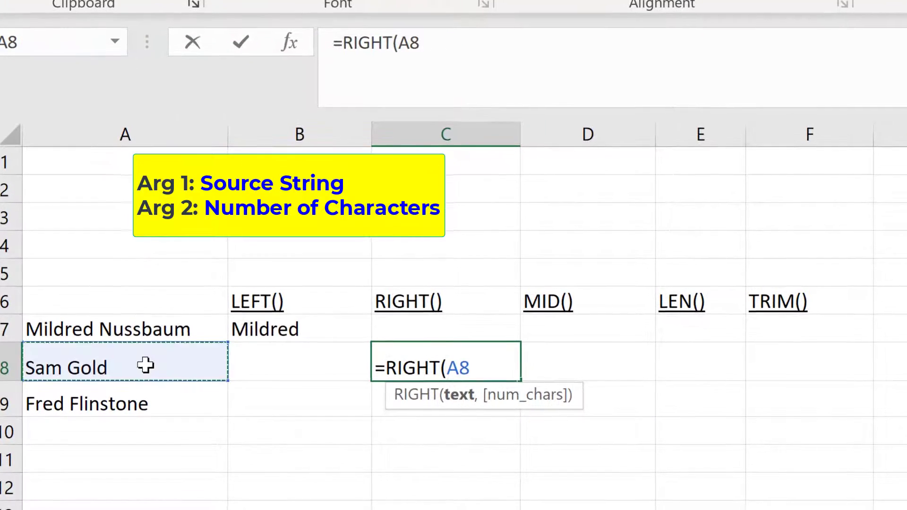
type(",4")
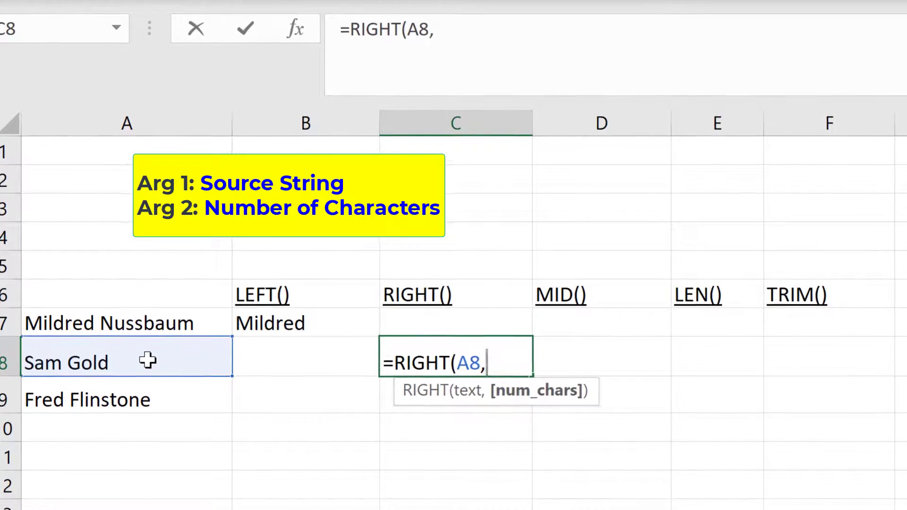
type(")")
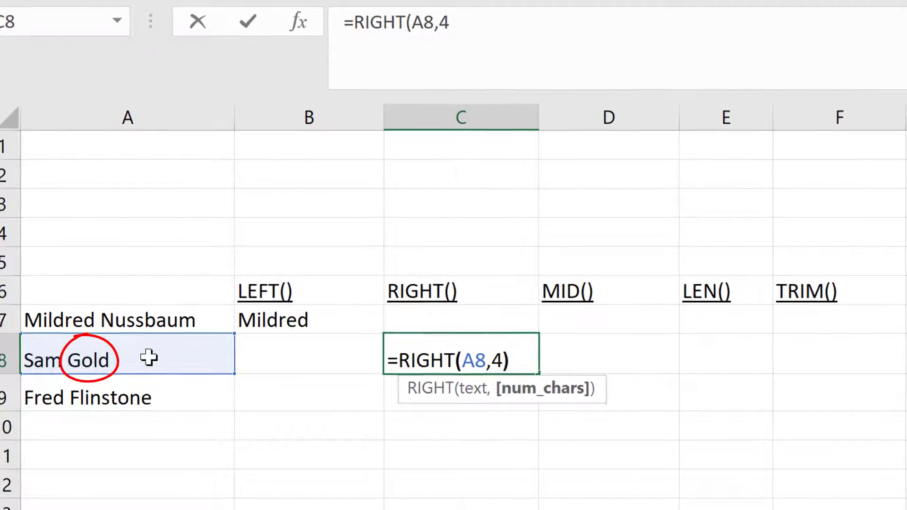
key("Return")
Enter the formula =MID(A9,6,4) in D9 to extract four characters starting at the sixth.
key("Right")
type("=MID(")
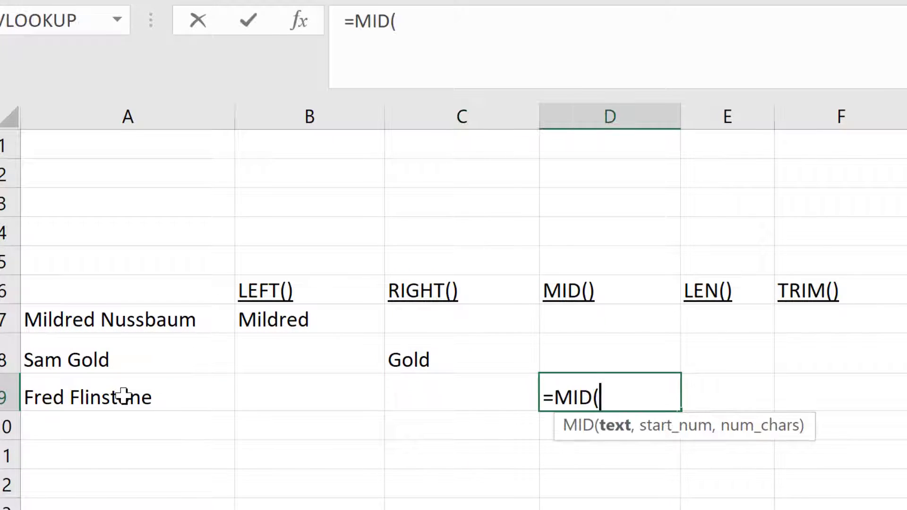
left_click(122, 395)
type(",")
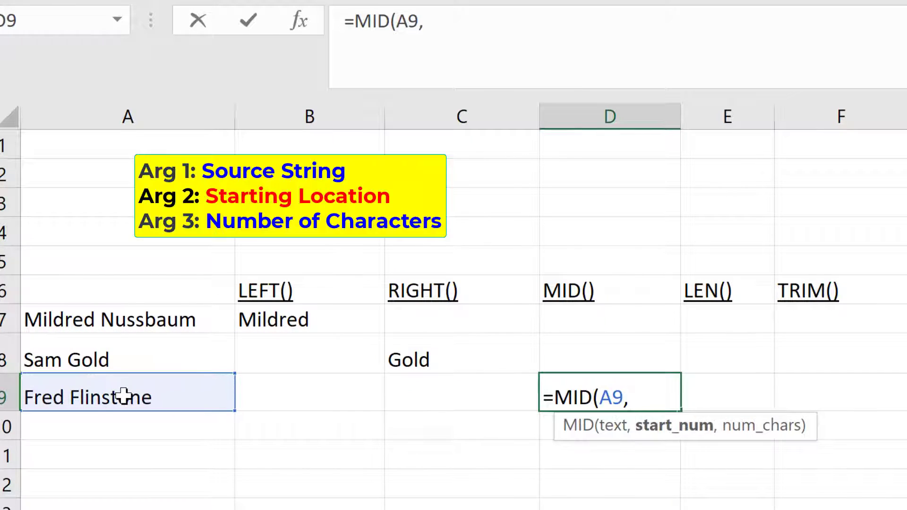
type("6,4")
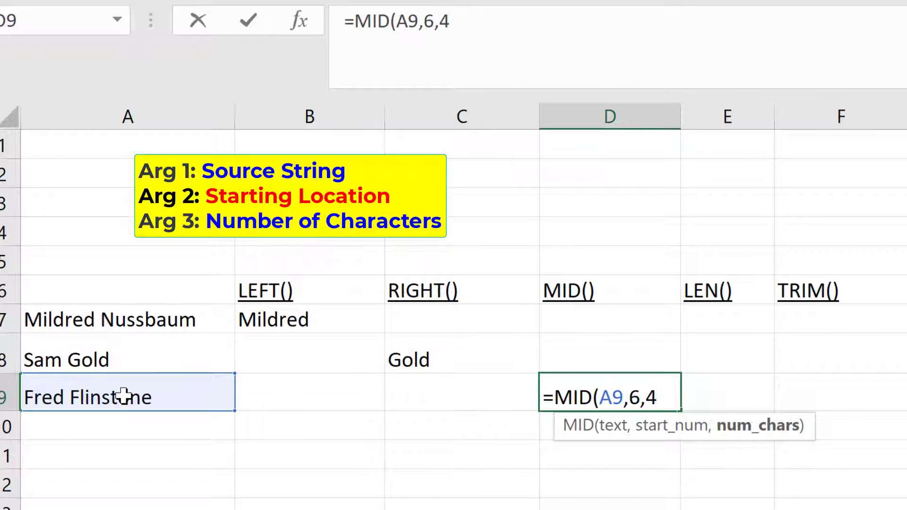
type(")")
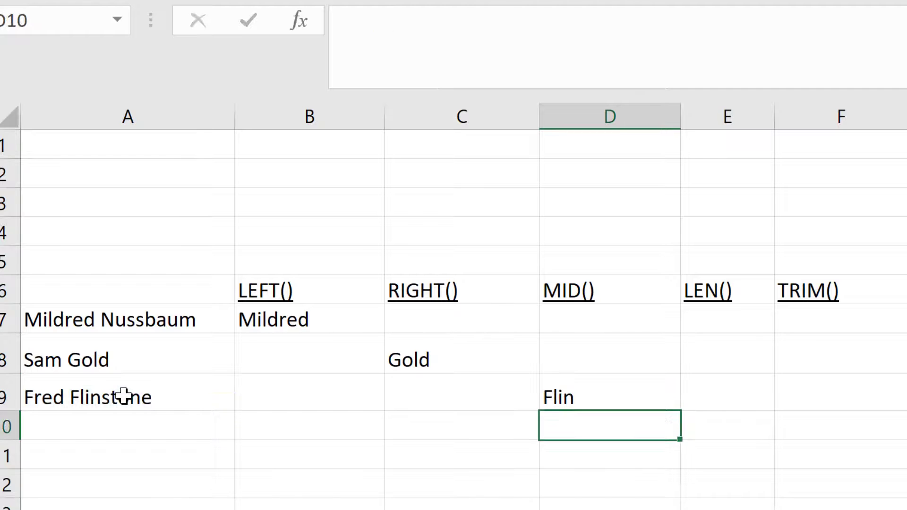
Enter the formula =LEN(A7) in E7 to count the characters in A7.
left_click(728, 320)
type("=lev")
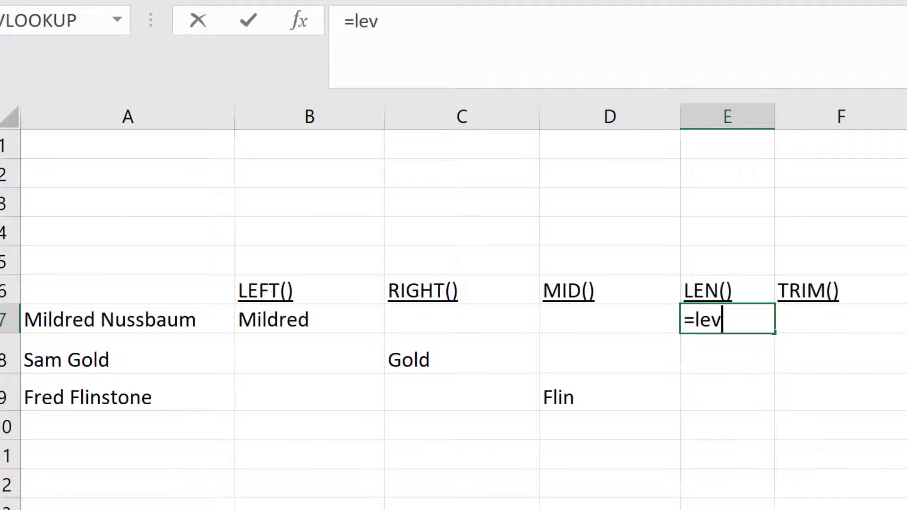
key("BackSpace")
type("n")
key("Tab")
left_click(134, 319)
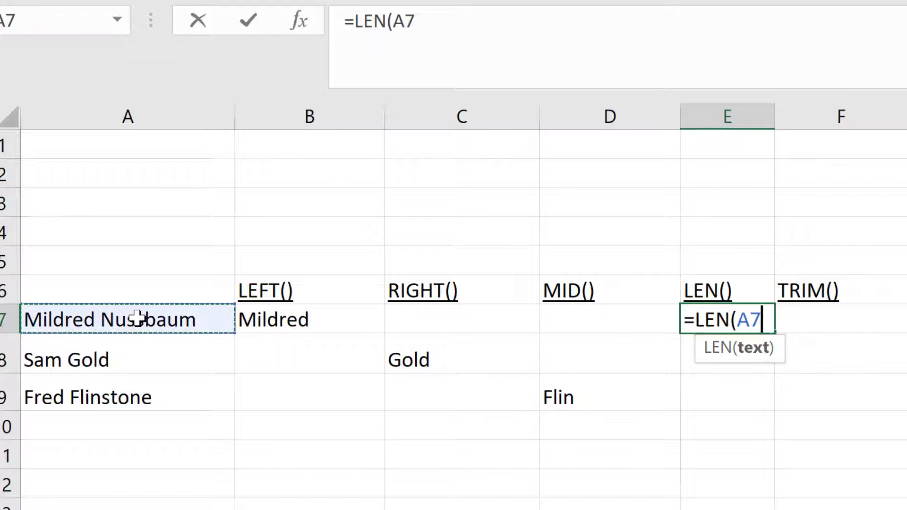
type(")")
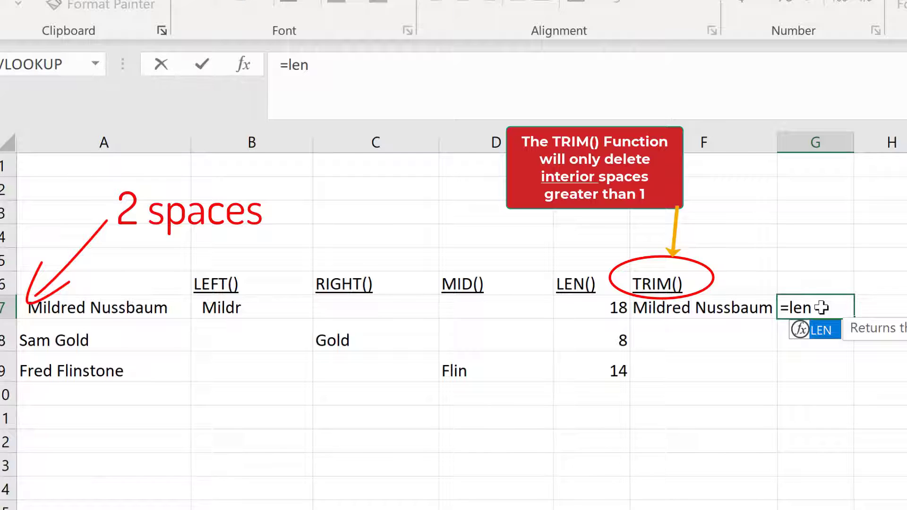
Complete the formula =LEN(F7) in G7 to count the characters of the trimmed text.
key("Tab")
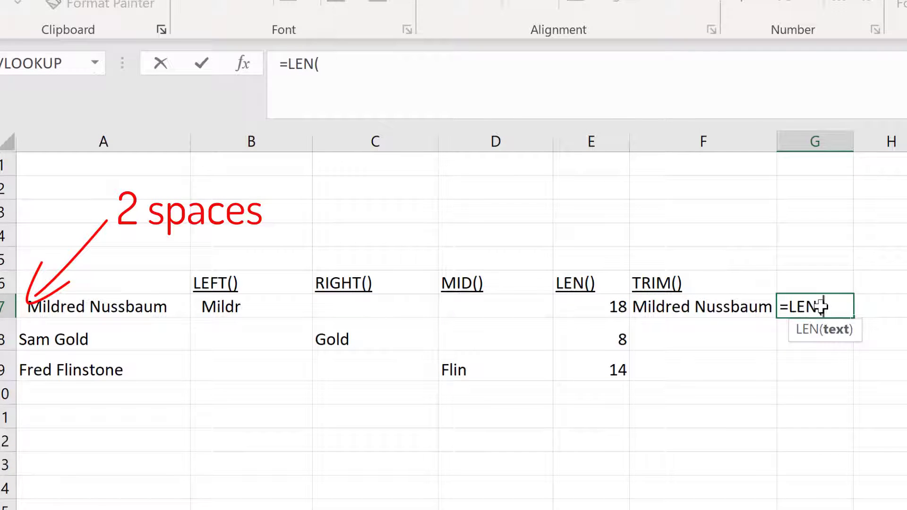
left_click(698, 310)
type(")")
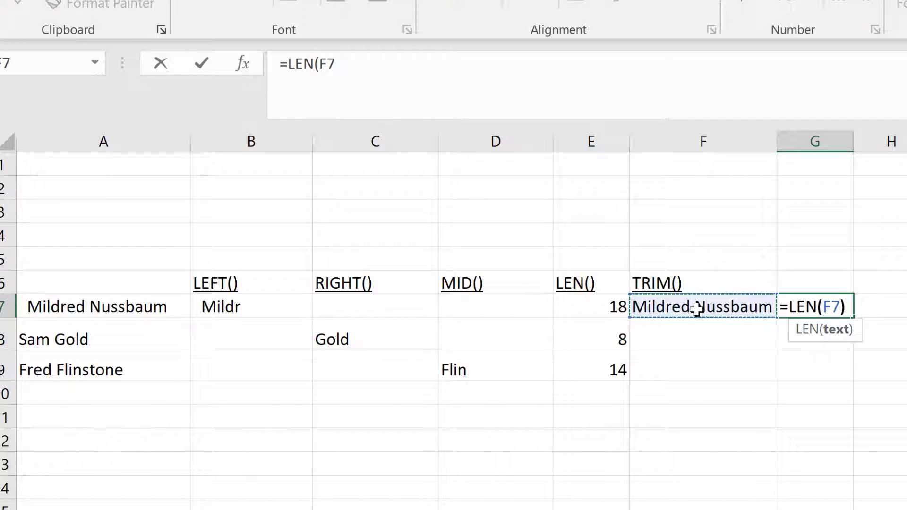
key("Return")
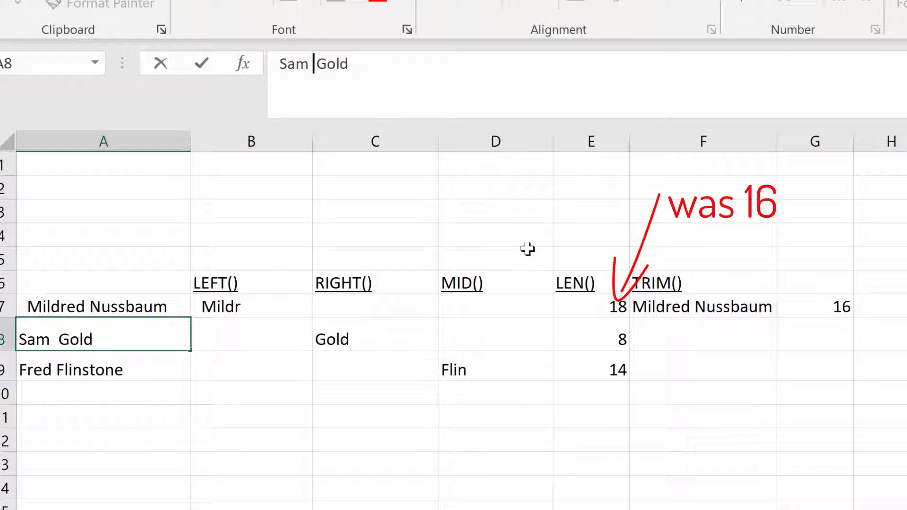
Finish adding an extra space between the first and last name in A8.
left_click(693, 336)
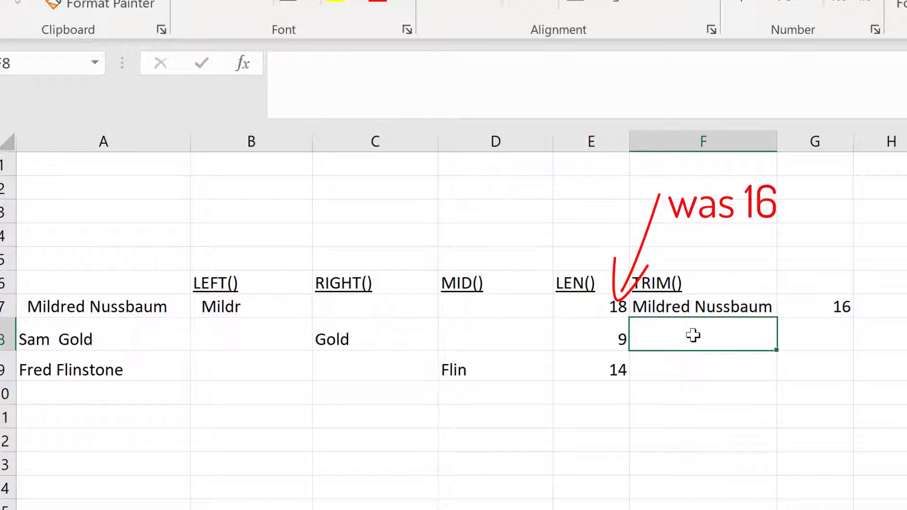
key("Up")
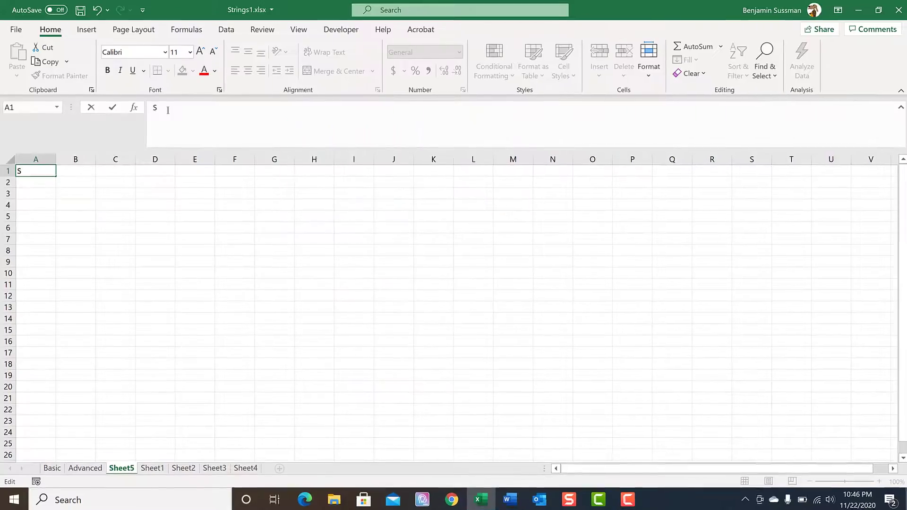
Enter "Standard", "General" and "Ledger" in A1 of Sheet5, each on its own line within the cell.
type("Stan")
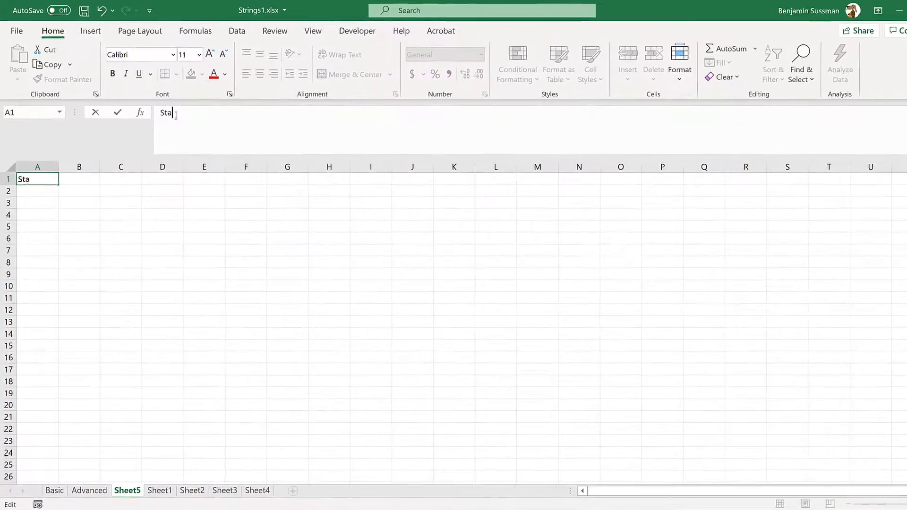
type("dard")
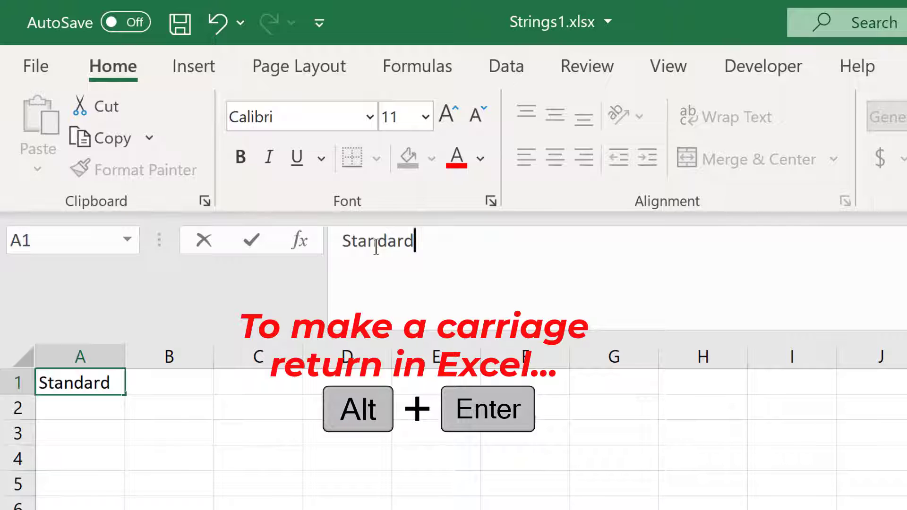
key("alt+Return")
type("General")
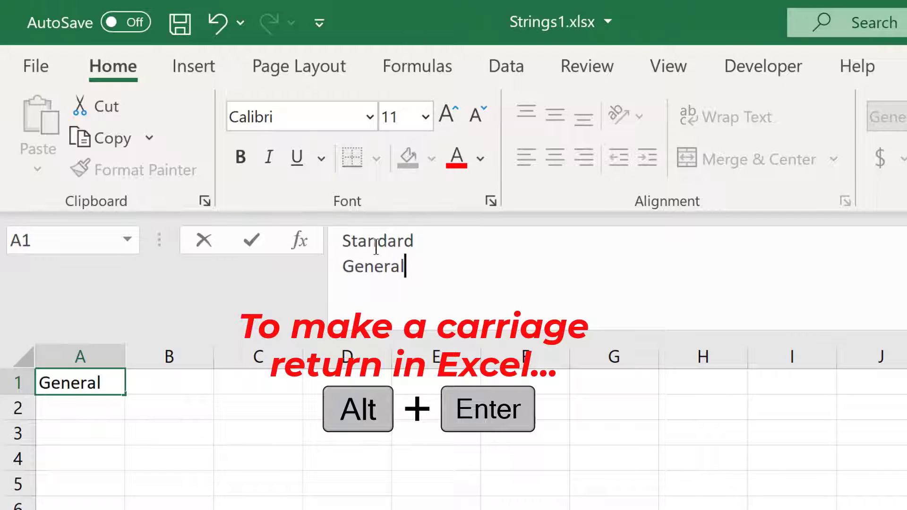
key("alt+Return")
type("L")
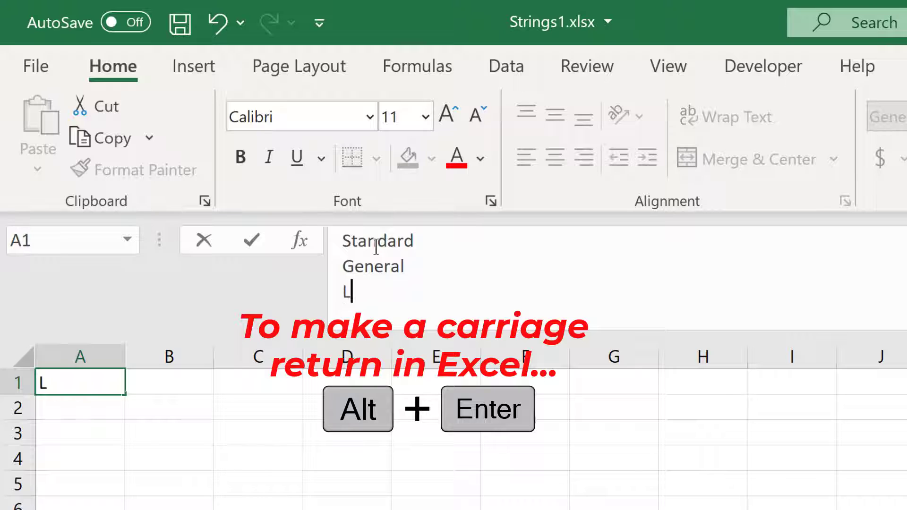
type("edger")
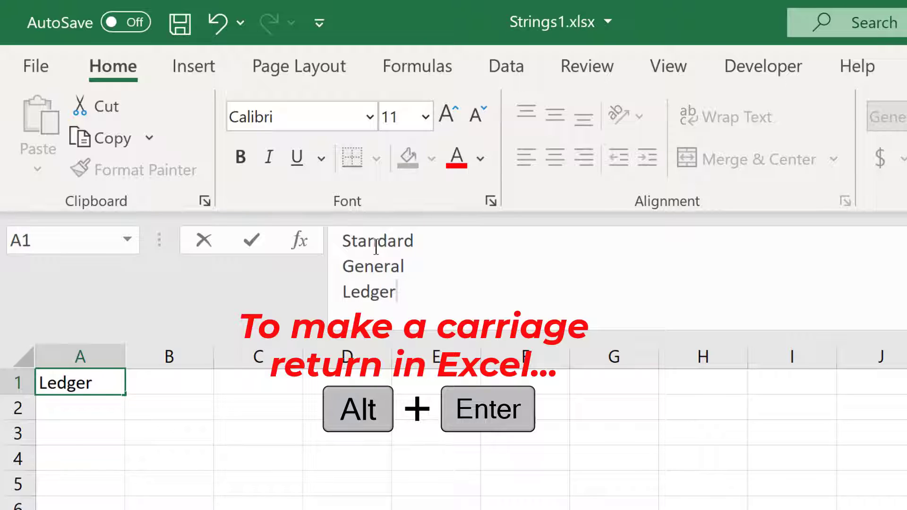
key("Return")
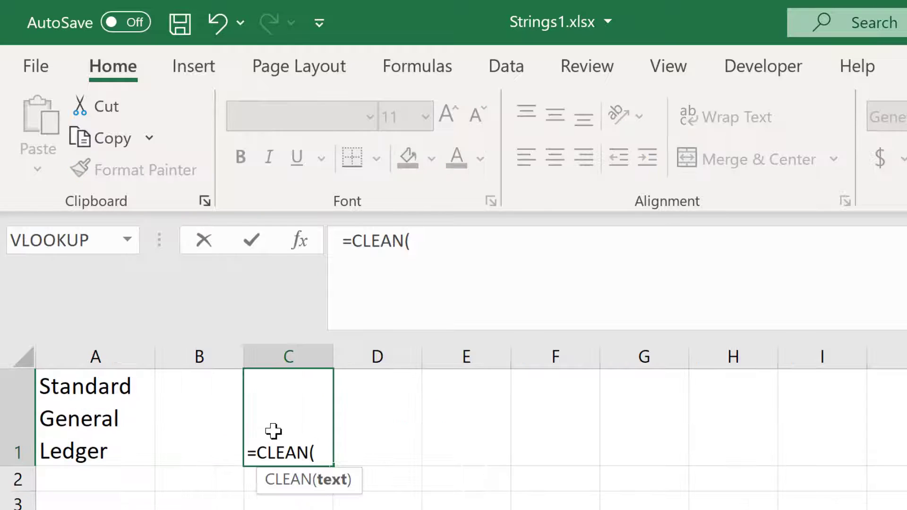
Complete the formula =CLEAN(A1) in C1 to remove the line breaks from the text in A1.
left_click(98, 410)
type(")")
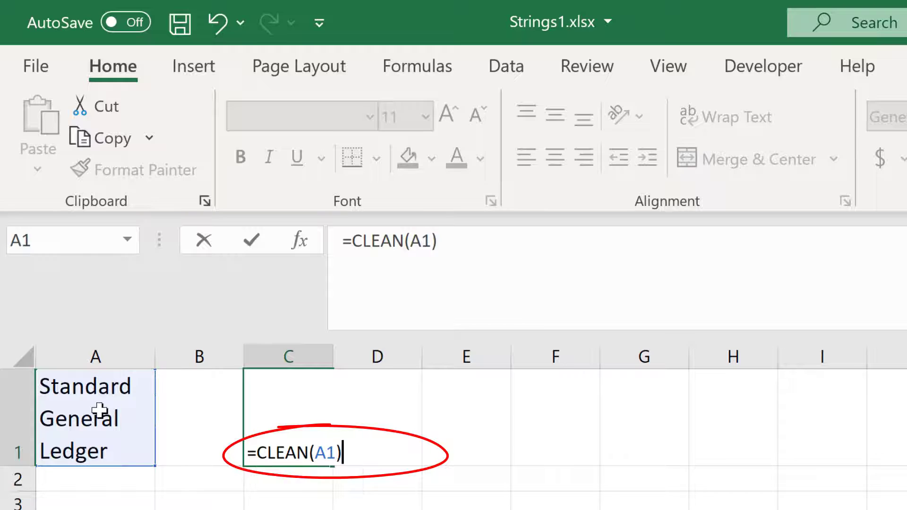
key("ctrl+Return")
key("Return")
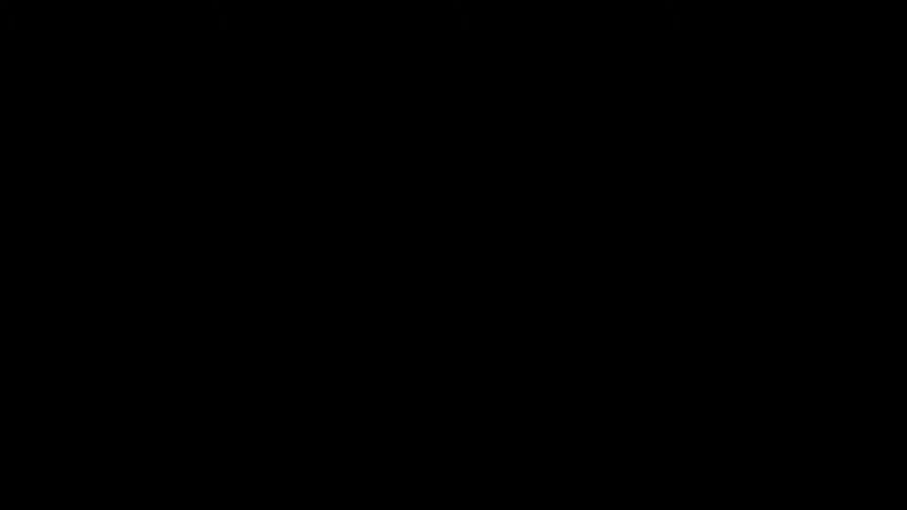
Enter the formula =CLEAN(A1) in A3 to remove the line break from the SGL Title header.
type("an")
key("Tab")
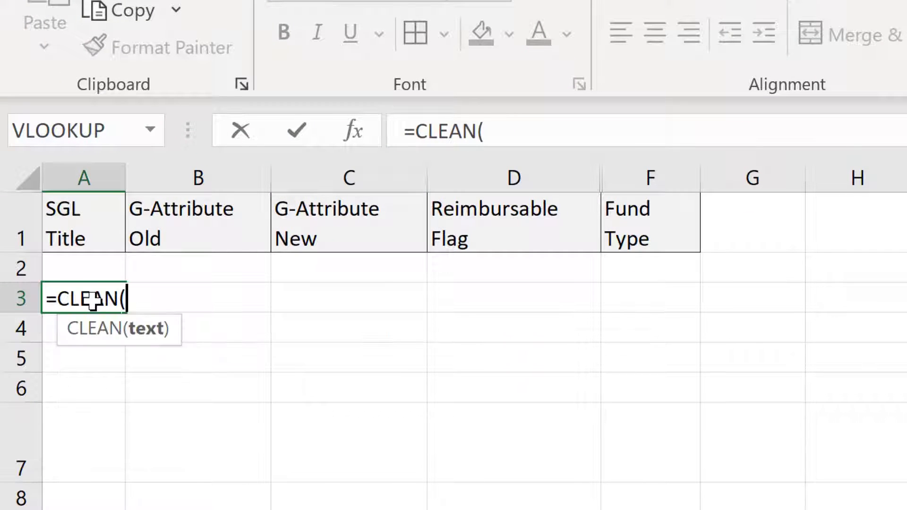
left_click(57, 203)
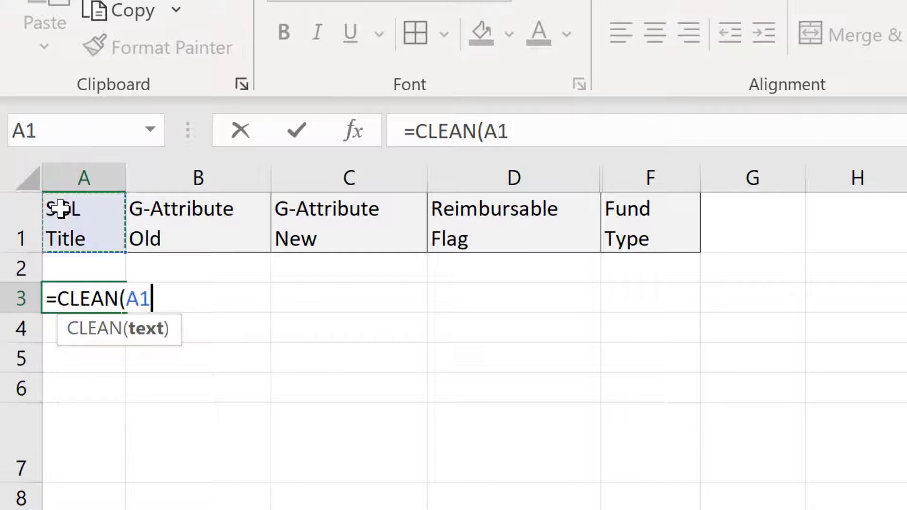
type(")")
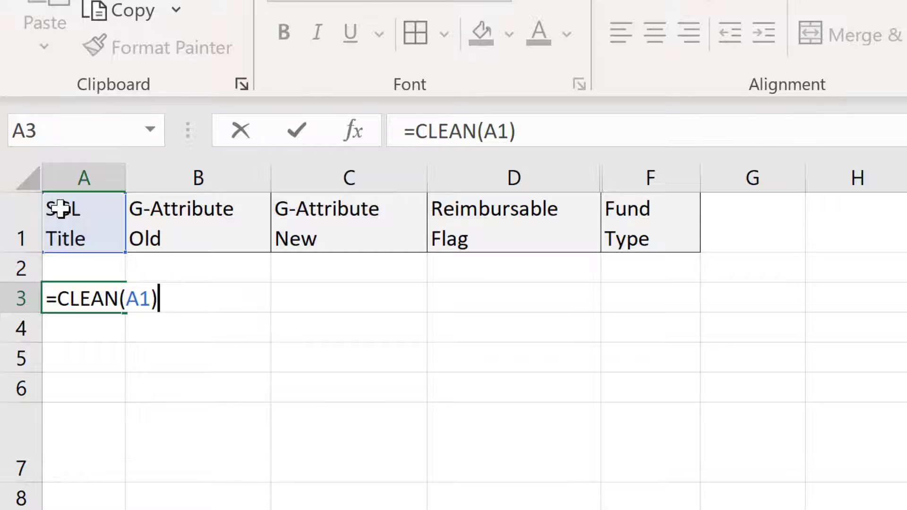
key("Return")
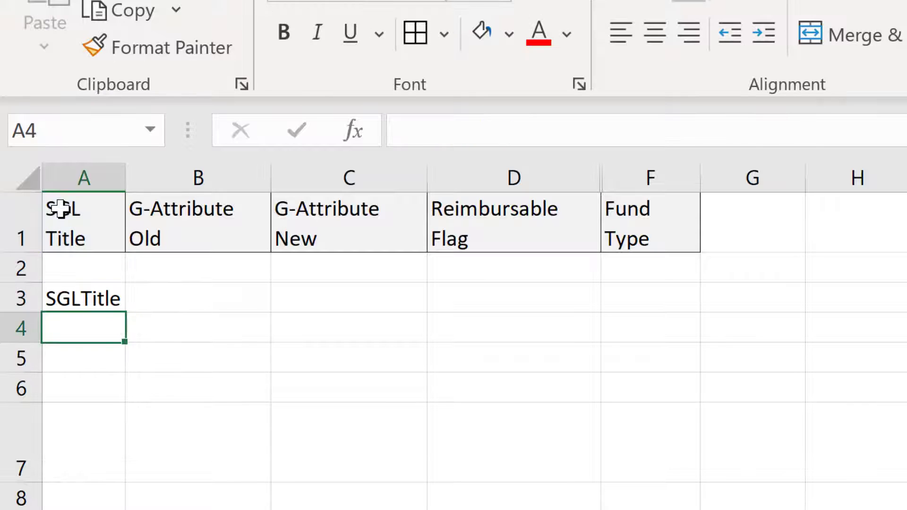
Fill the CLEAN formula from A3 across to F3 and paste the copied row back as values only.
left_click(108, 299)
left_click_drag(125, 312, 694, 313)
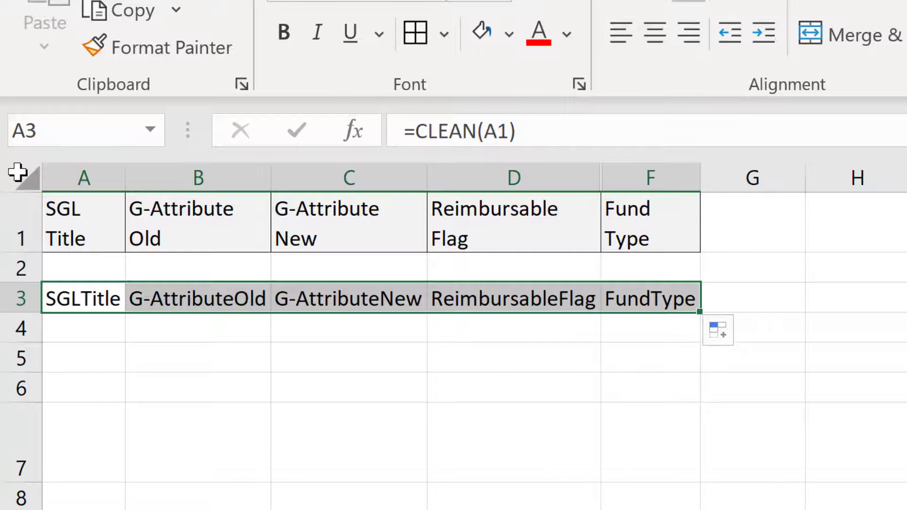
right_click(459, 295)
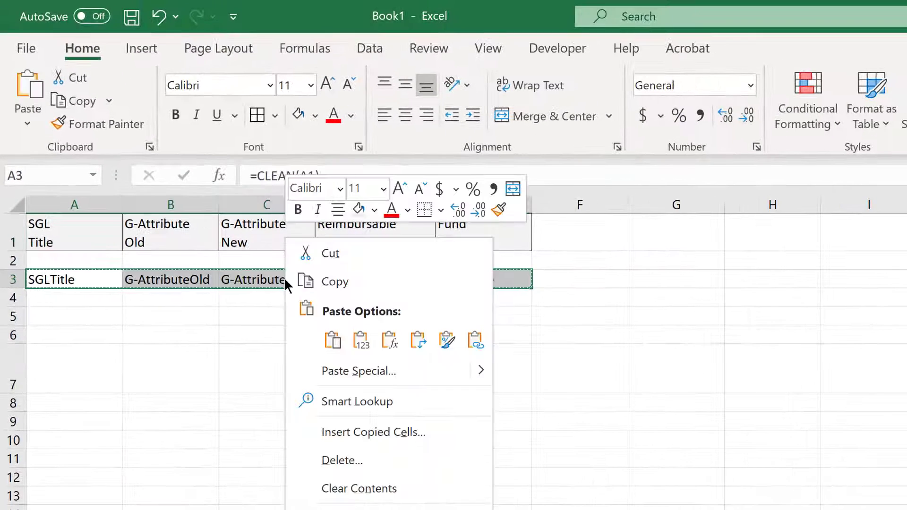
mouse_move(478, 371)
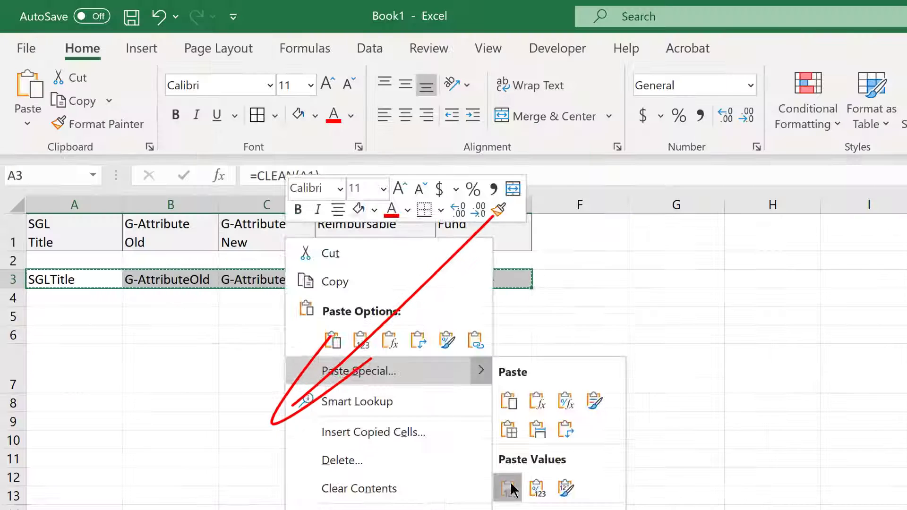
left_click(241, 464)
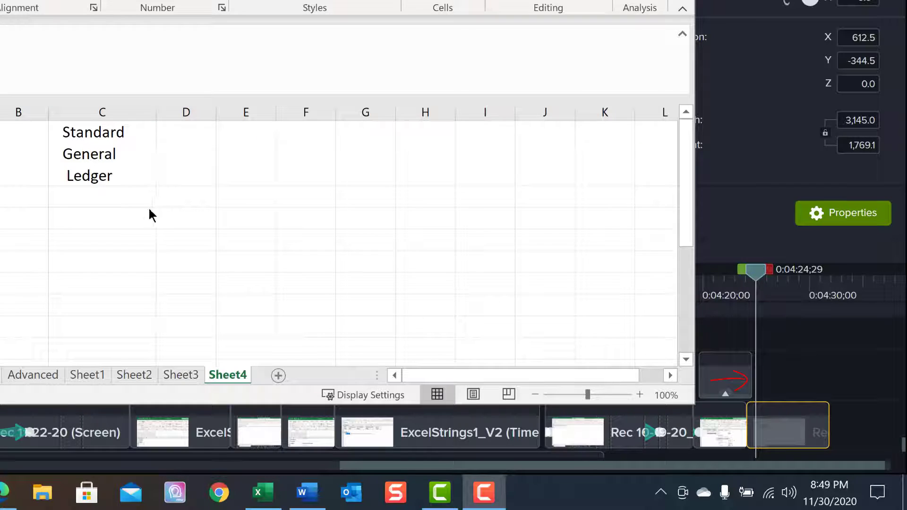
Enter the formula =TRIM(CLEAN(C1)) in the cell below C1 on Sheet4 to remove its line breaks and extra spaces.
left_click(116, 200)
type("=")
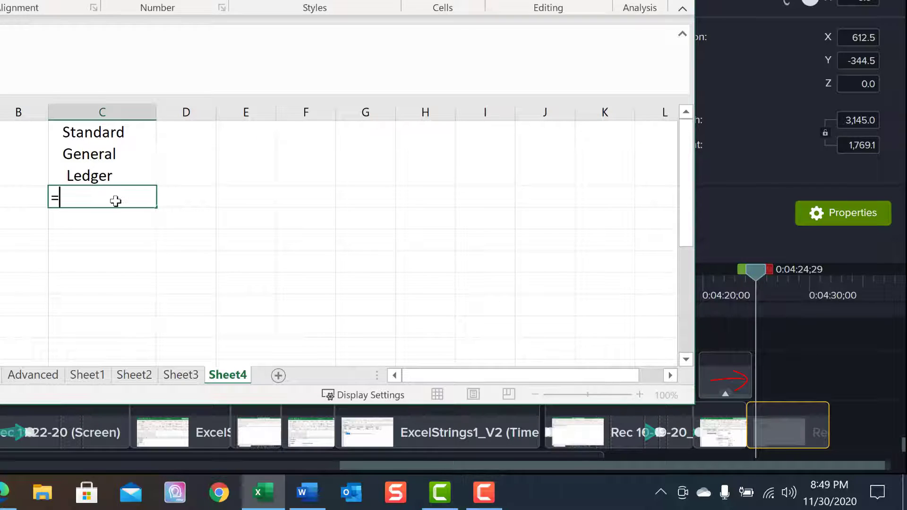
type("trim")
key("Tab")
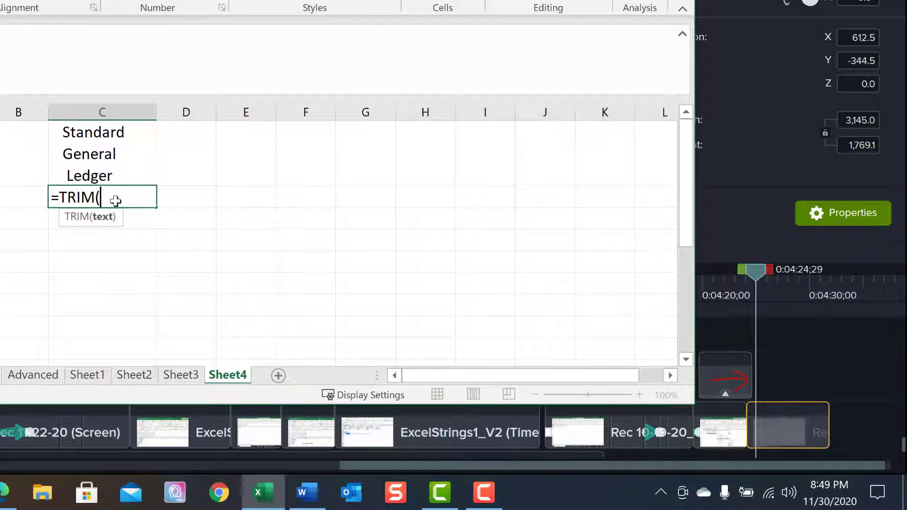
type("clea")
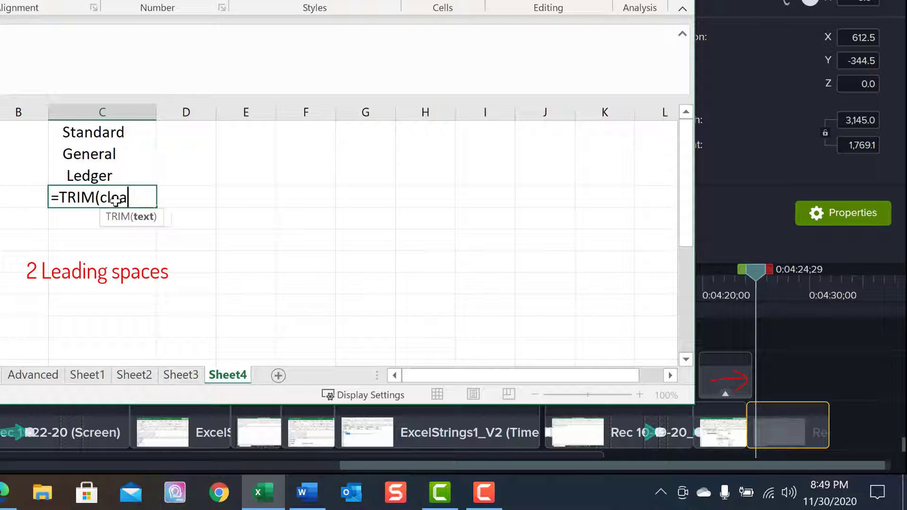
key("Tab")
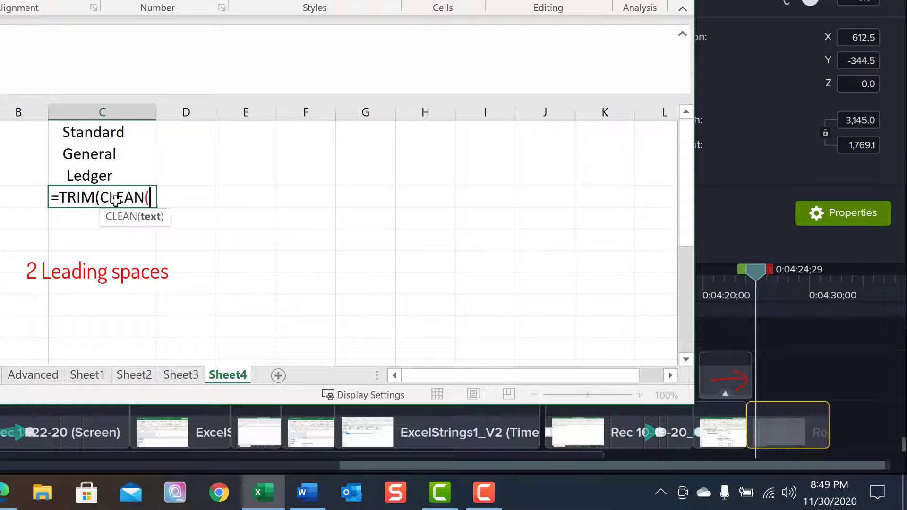
left_click_drag(92, 133, 103, 161)
type(")")
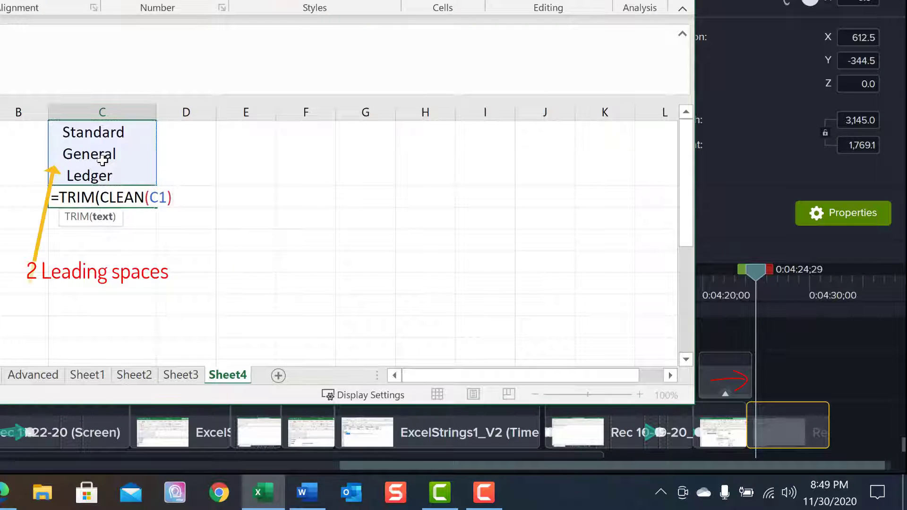
type(")")
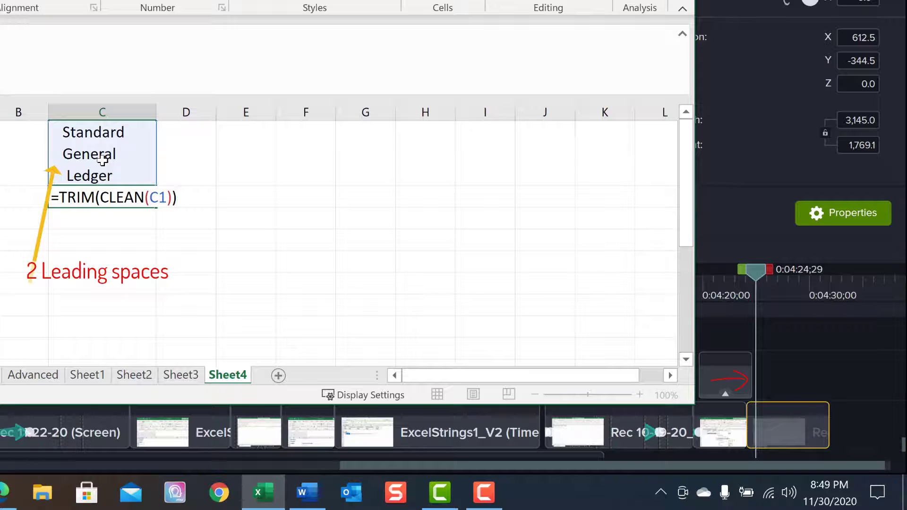
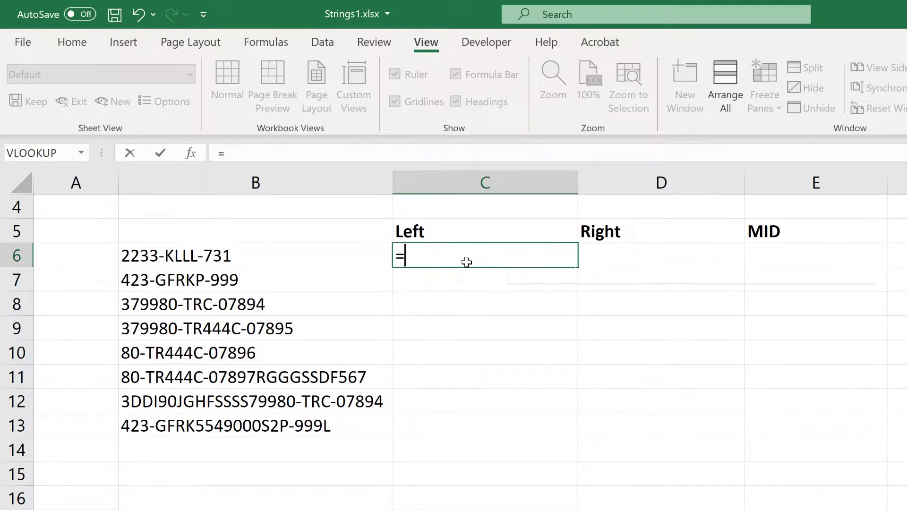
Complete the formula =LEFT(B6,FIND("-",B6)-1) in C6 and fill it down through C13.
type("le")
key("Tab")
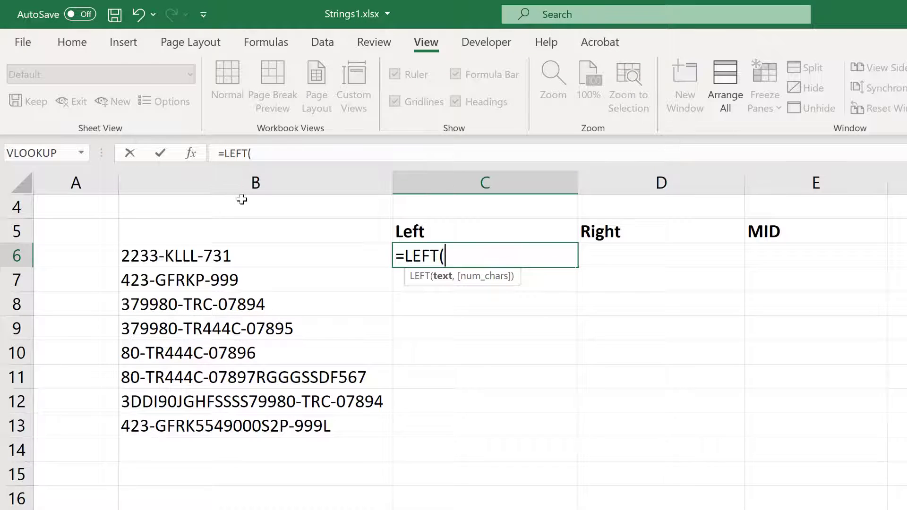
left_click(179, 255)
type(",")
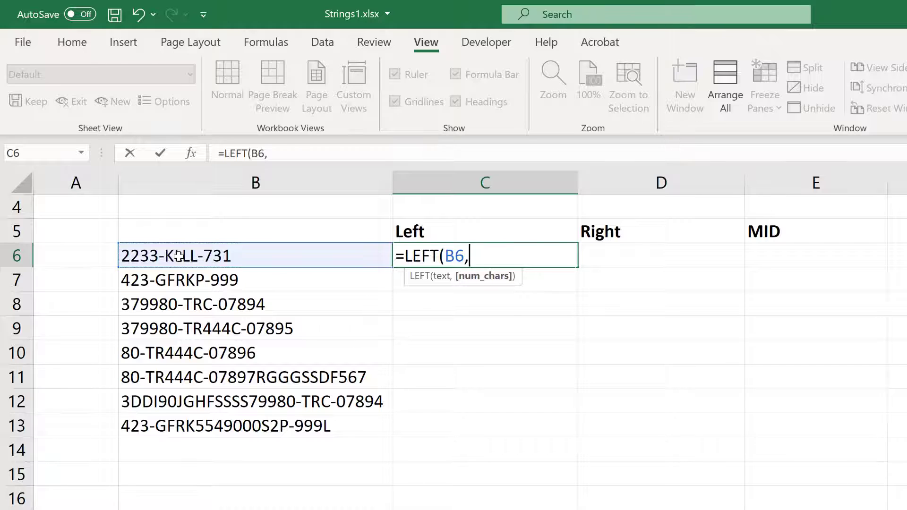
type("f")
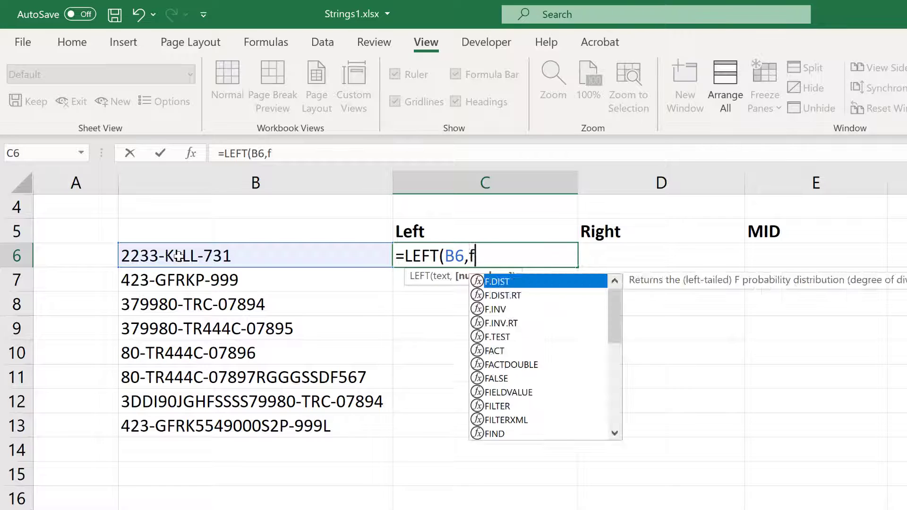
type("ind")
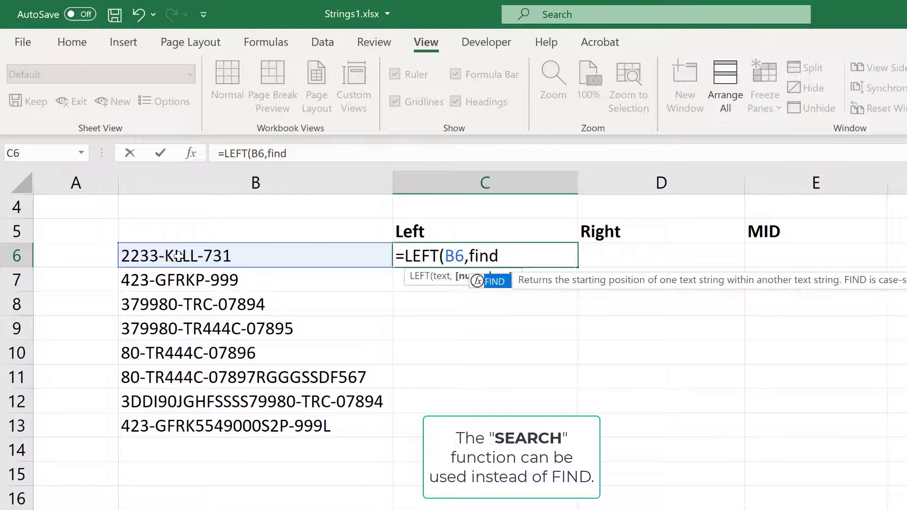
type("(\"")
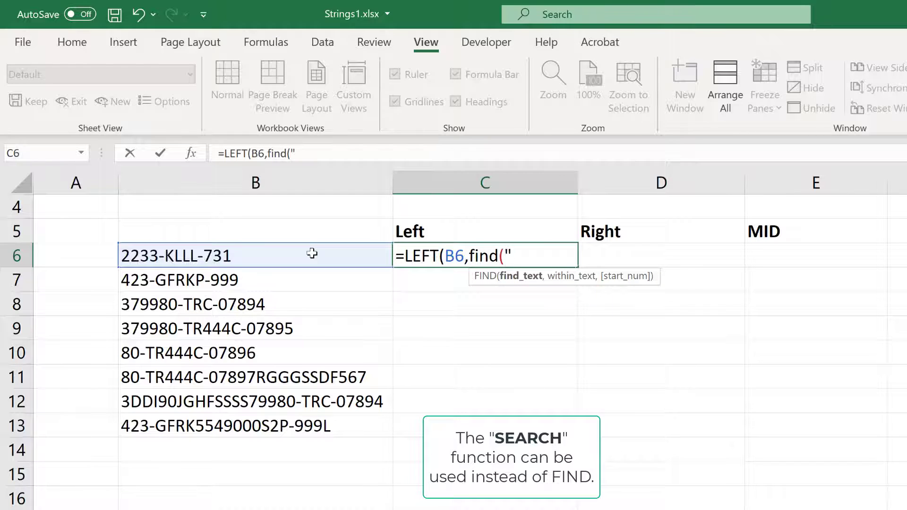
type("-\",")
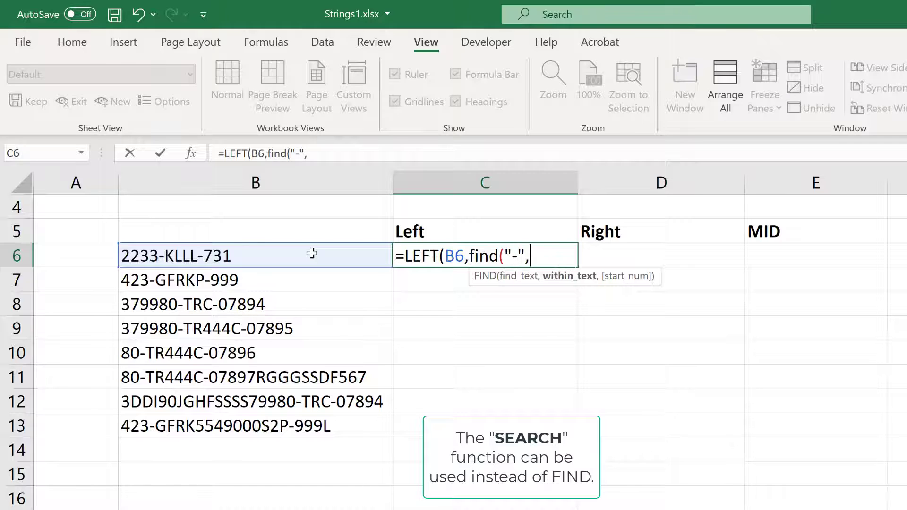
left_click(211, 257)
type(")")
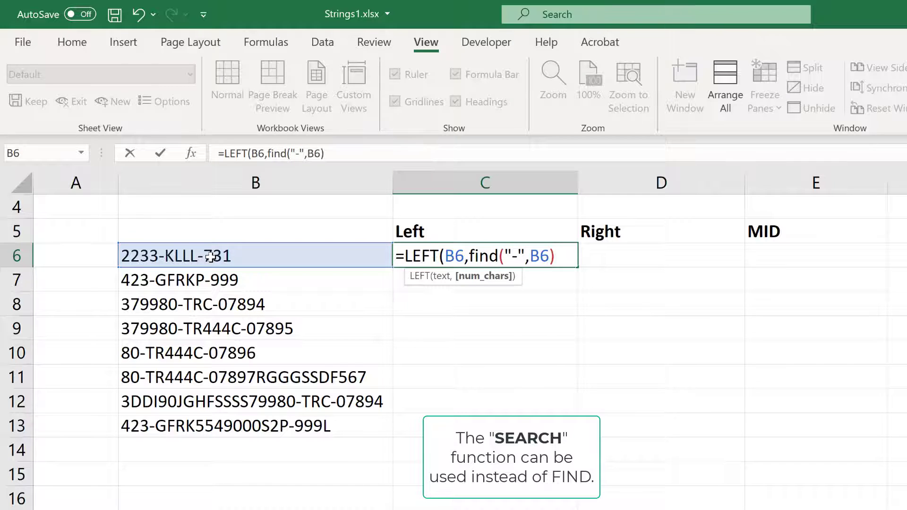
type("-1")
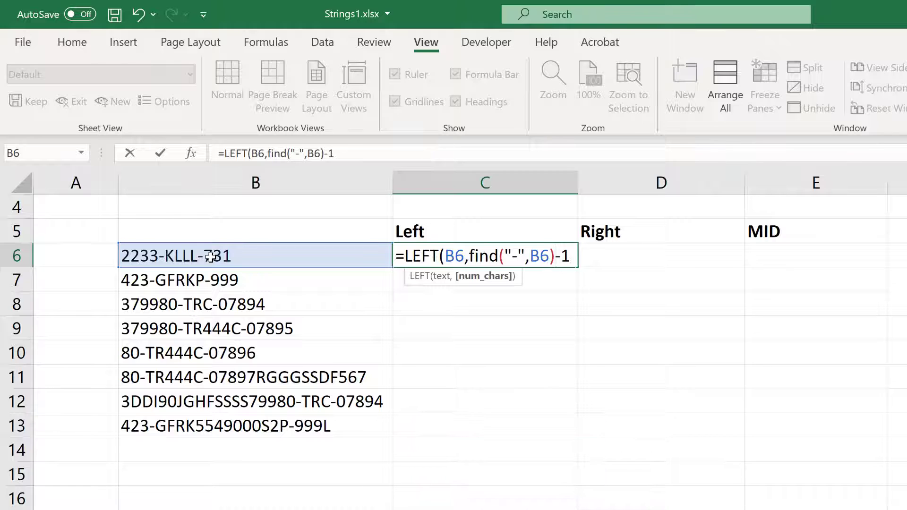
type(")")
key("ctrl+Return")
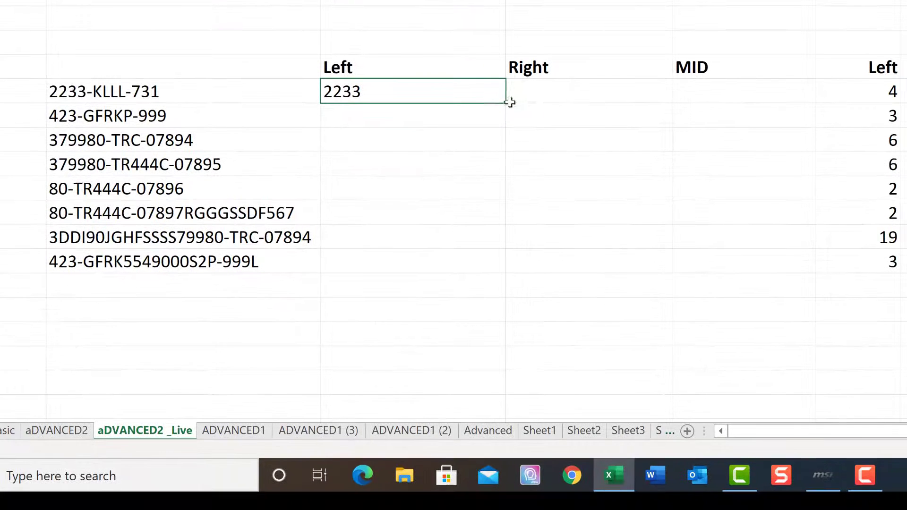
left_click_drag(507, 102, 481, 271)
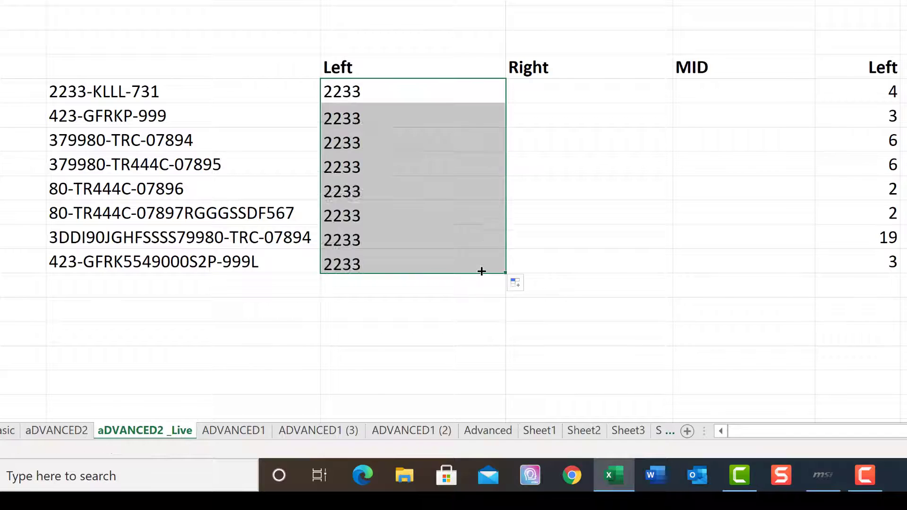
left_click(373, 116)
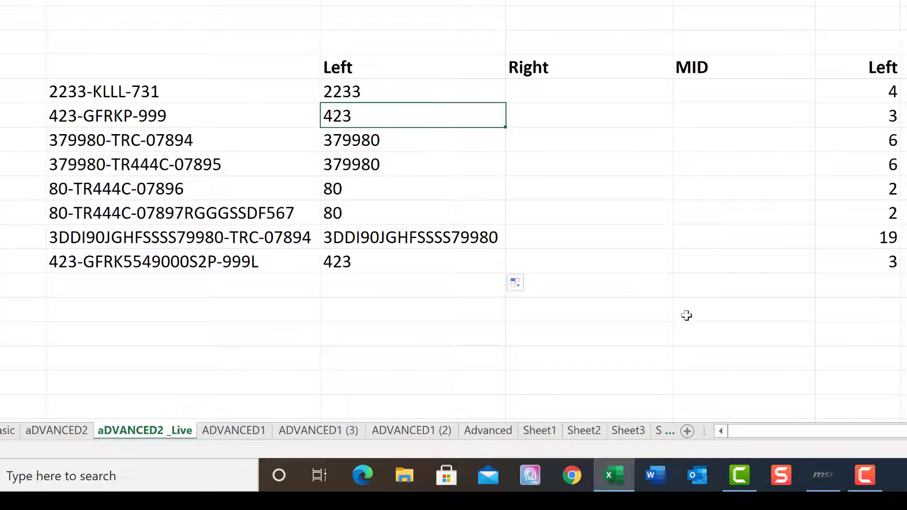
Start a formula in D6 with =RIGHT(B6,LEN(B6)-FIND("-",B6, leaving FIND's start position open.
left_click(539, 93)
type("=")
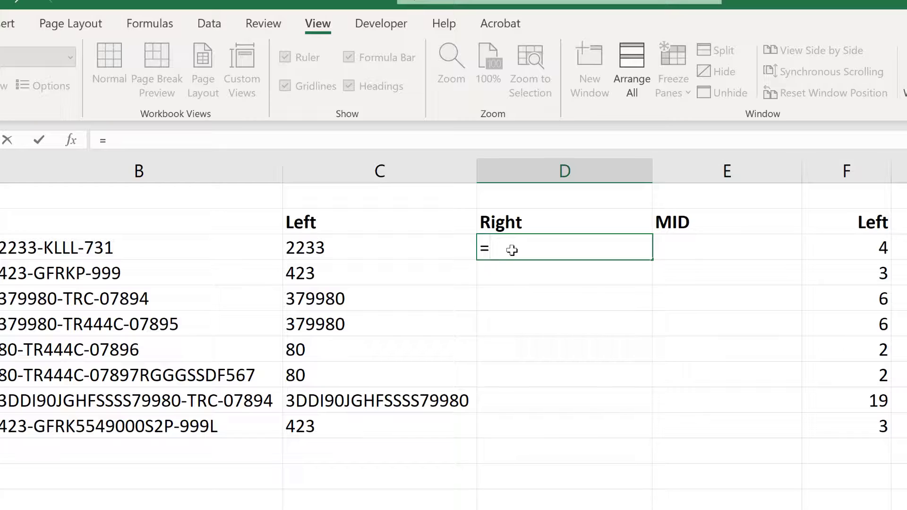
type("rig")
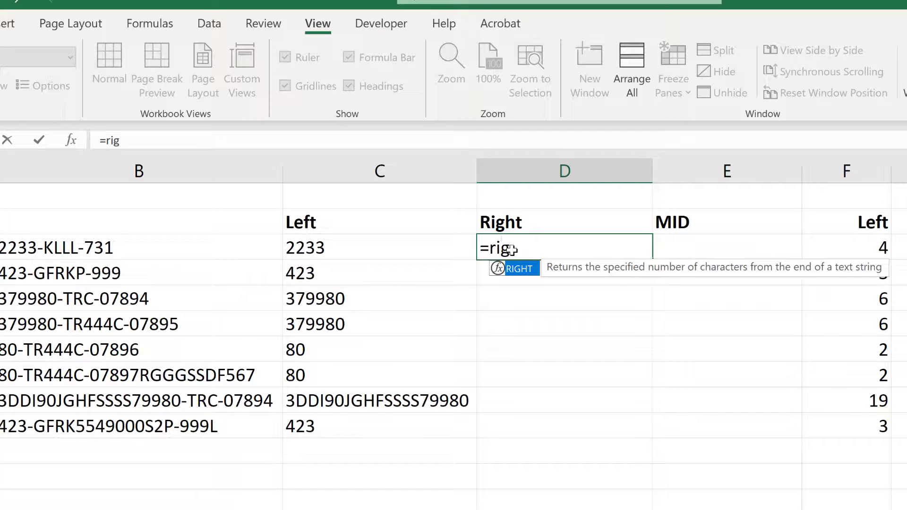
key("Tab")
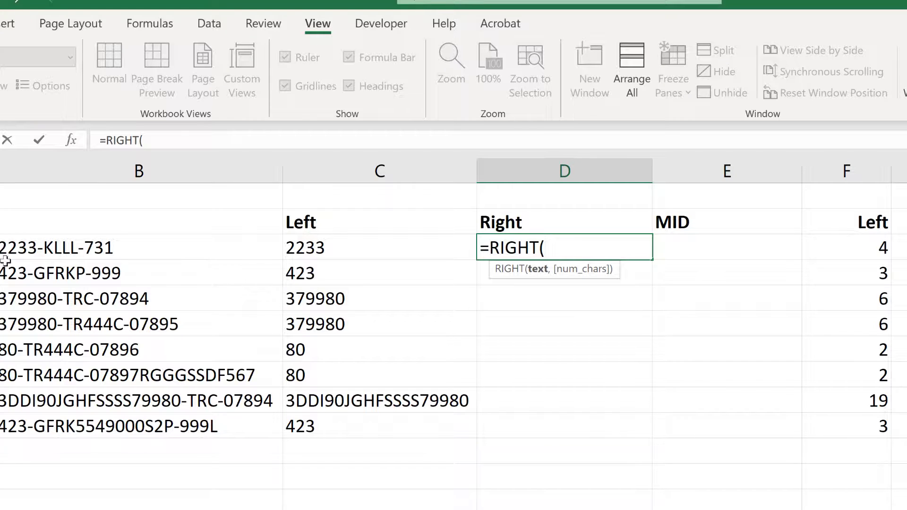
left_click(68, 247)
type(",le")
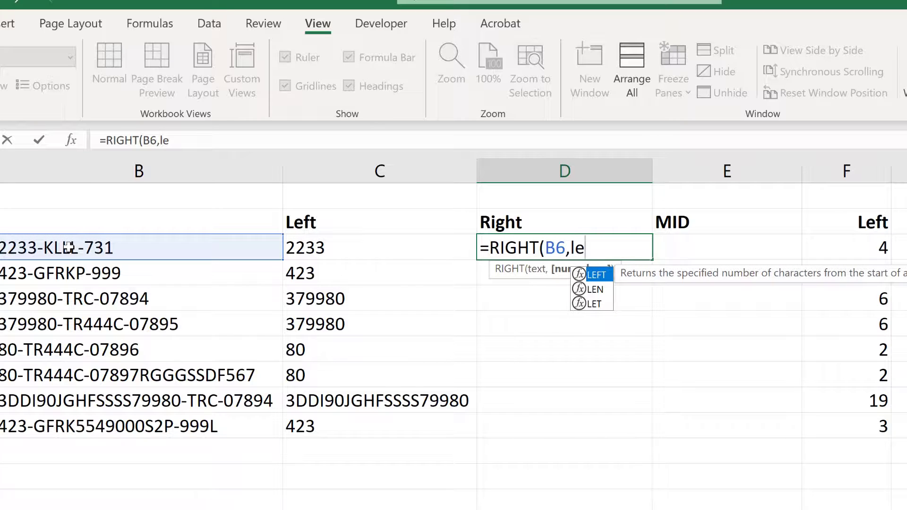
type("n(")
left_click(68, 247)
type(")-fi")
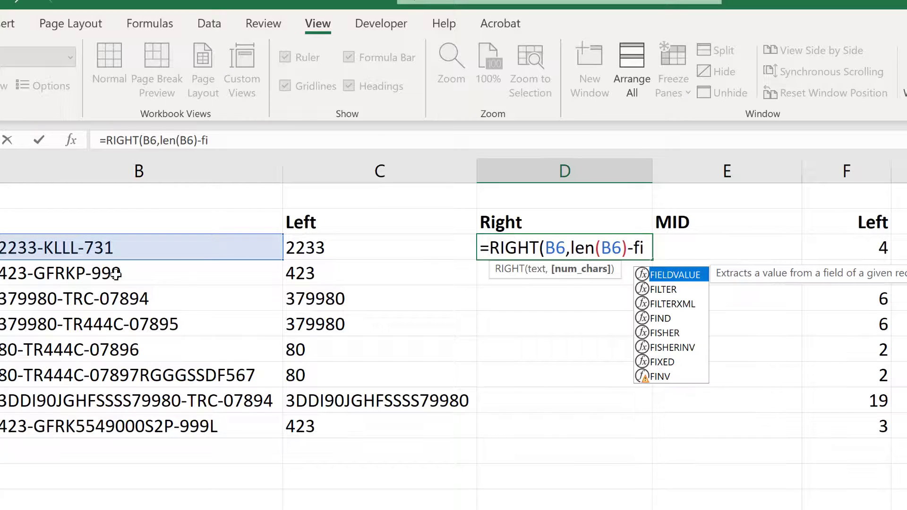
type("nd")
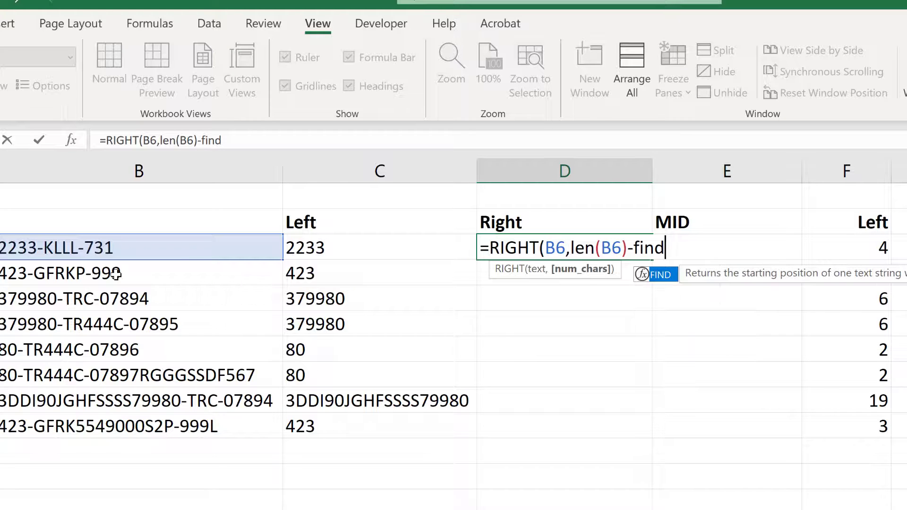
type("(")
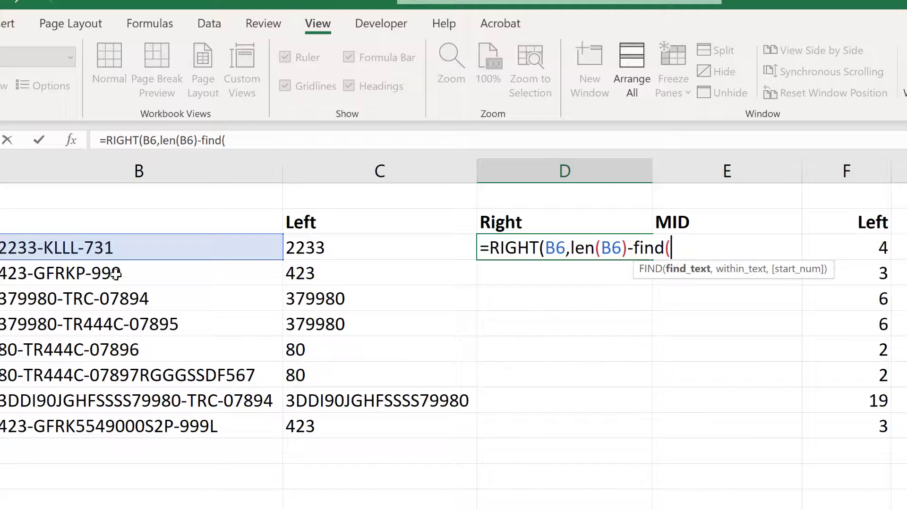
type("\"-\",")
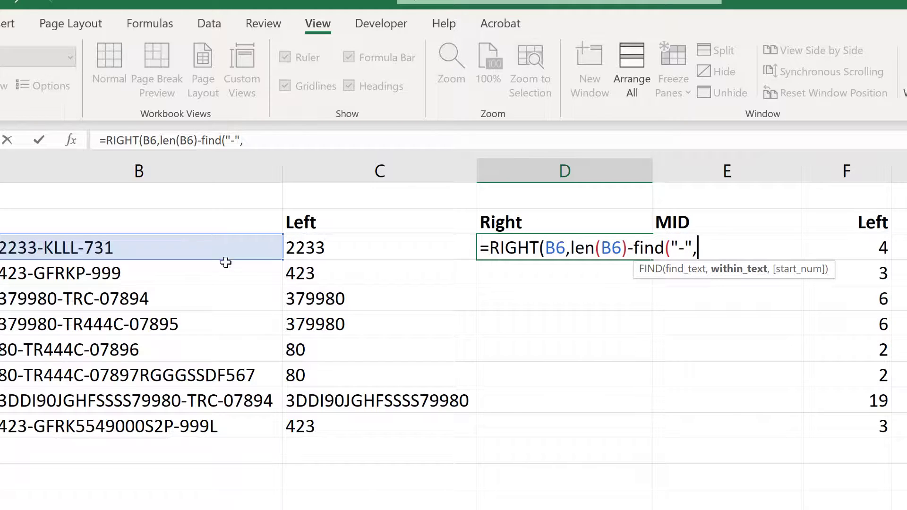
left_click(210, 250)
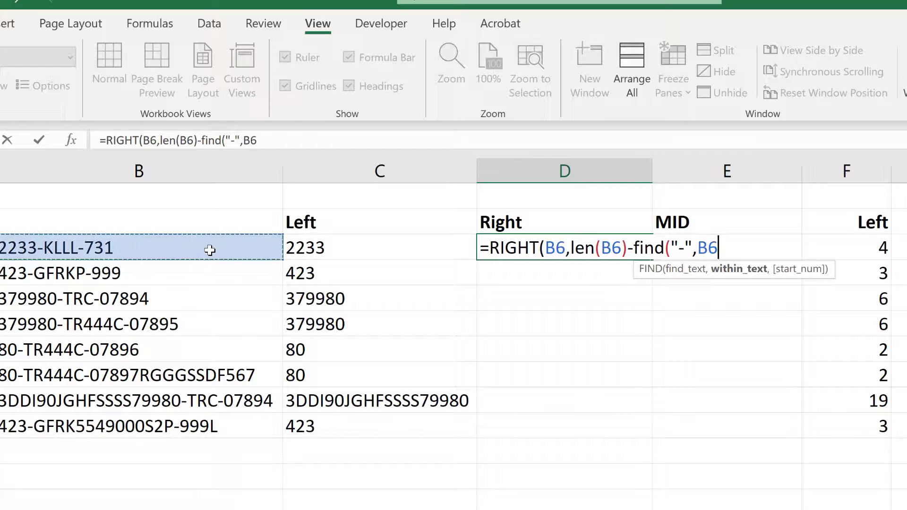
type(",")
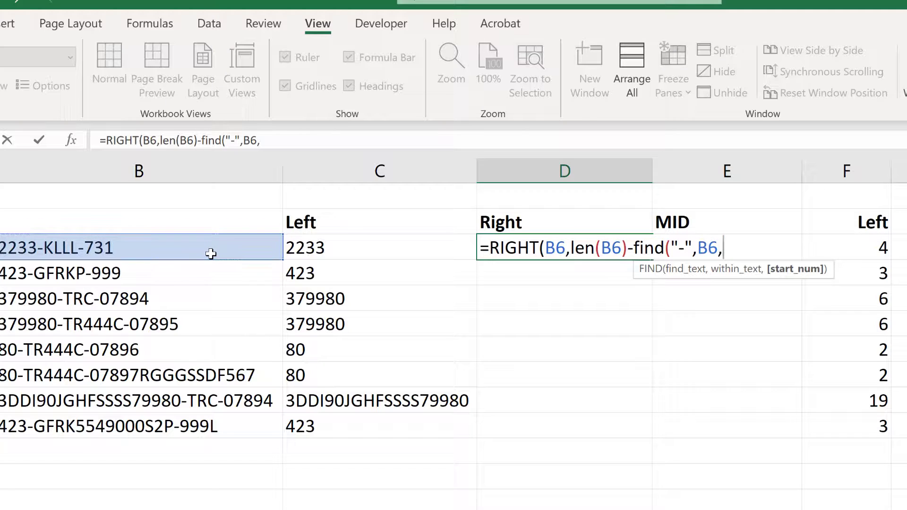
Finish the D6 formula as =RIGHT(B6,LEN(B6)-FIND("-",B6,FIND("-",B6)+1)) and fill it down through D13.
type("fin")
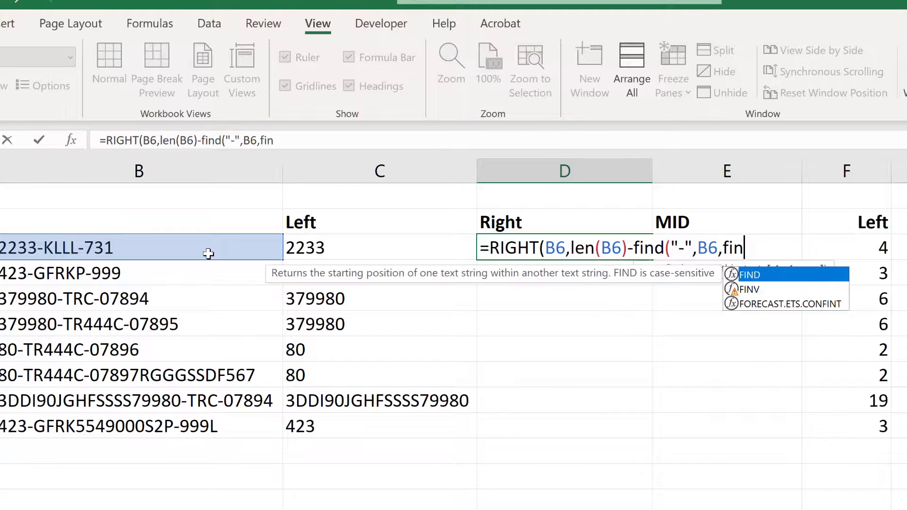
key("Tab")
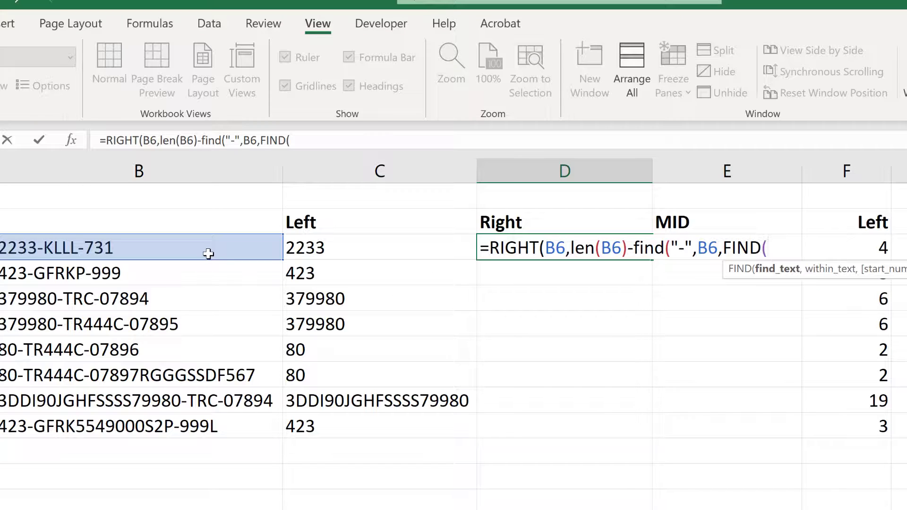
type("\"-\",")
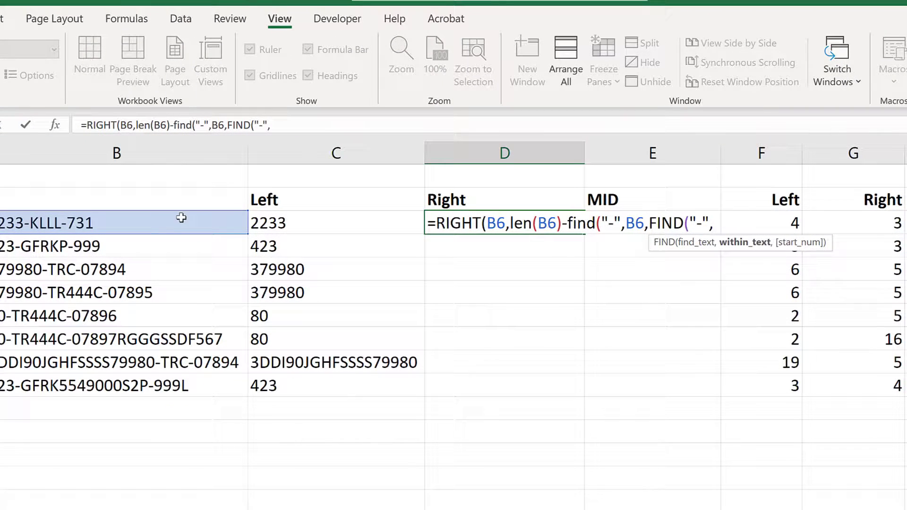
left_click(181, 218)
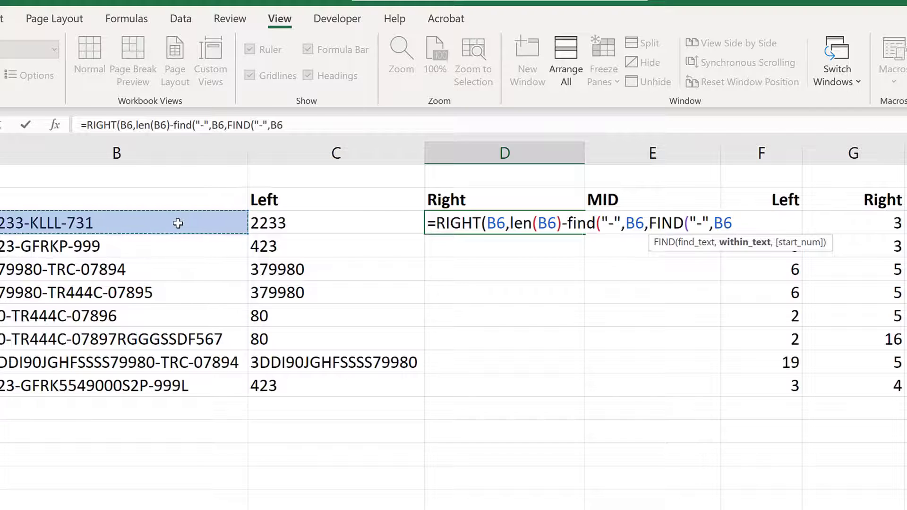
type(")")
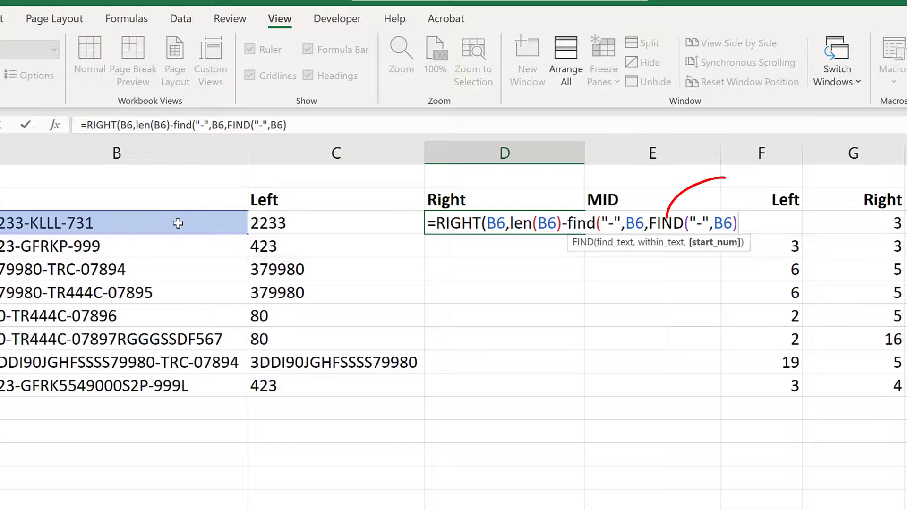
type("+1")
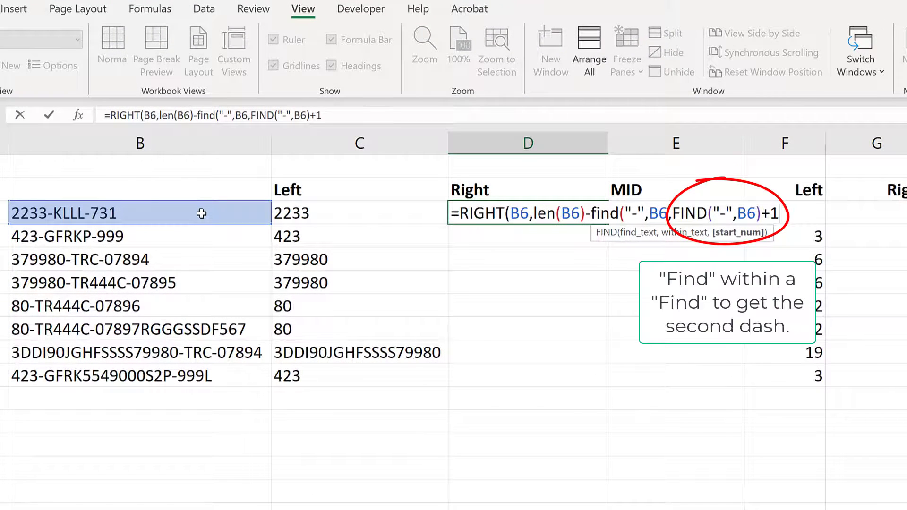
type("))")
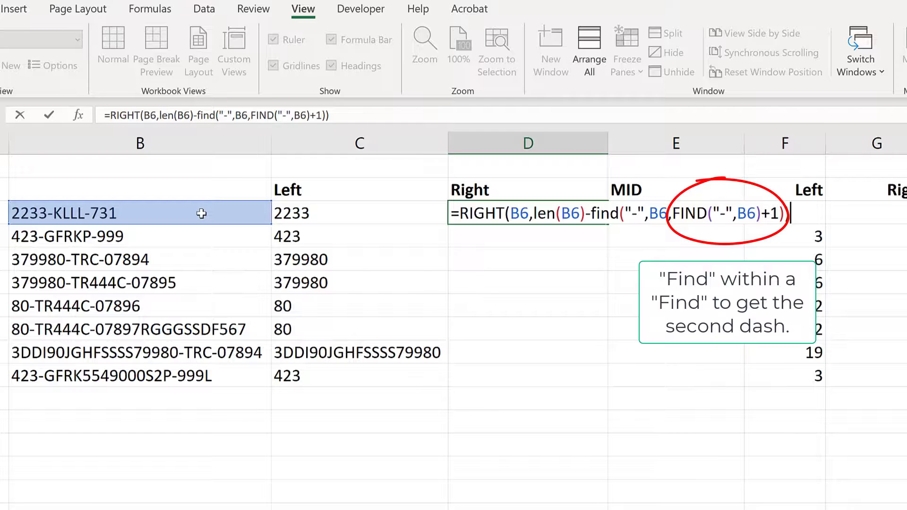
key("ctrl+Return")
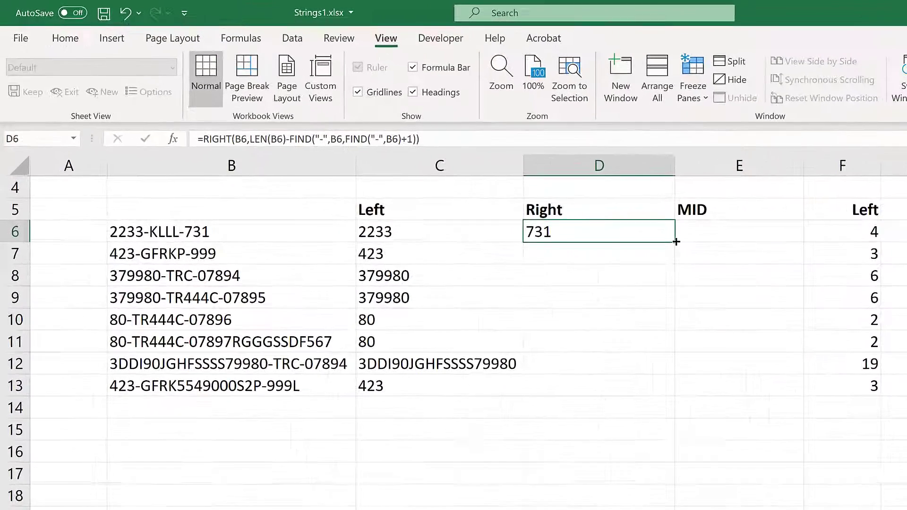
left_click_drag(732, 262, 728, 426)
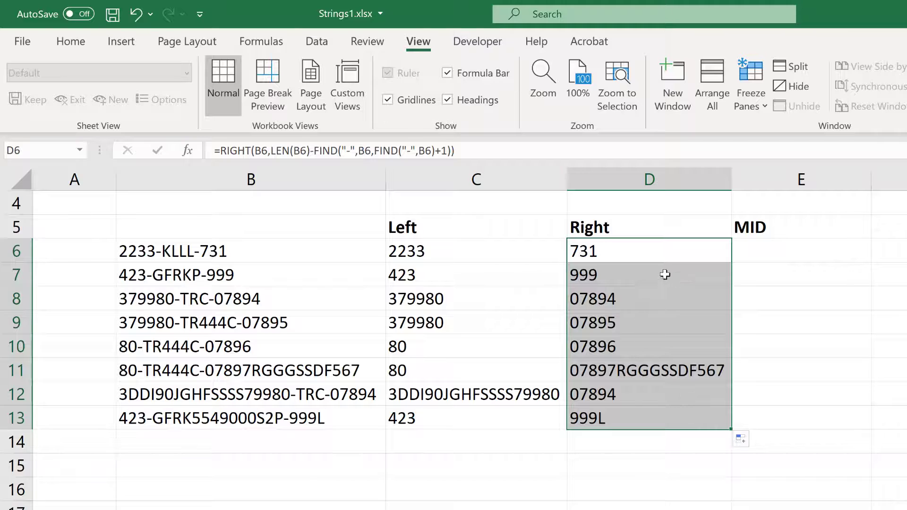
left_click(659, 248)
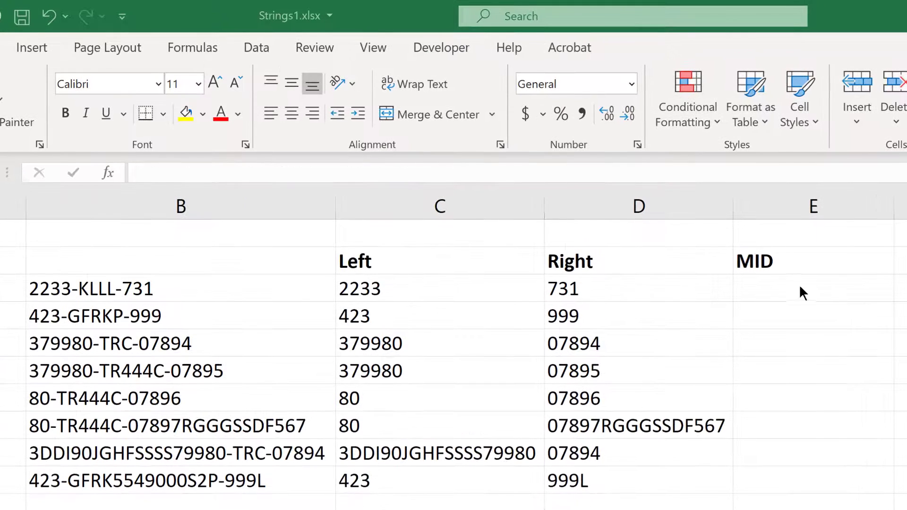
Start a formula in E6 with =MID(B6,FIND("-",B6)+1, so extraction begins just after the first dash.
left_click(789, 250)
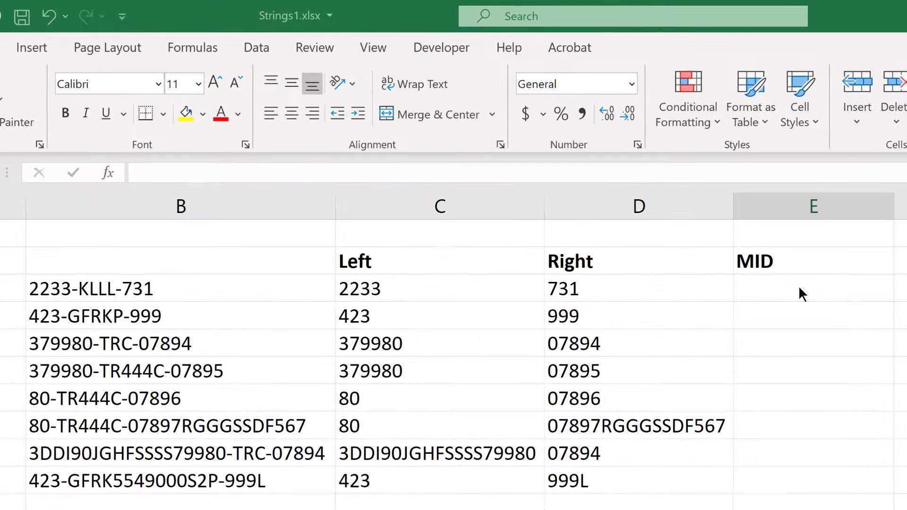
type("=")
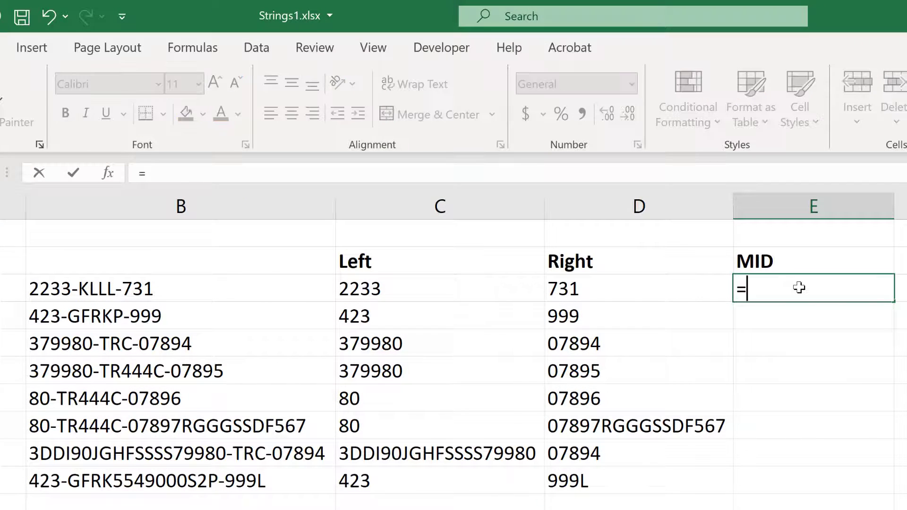
type("mid")
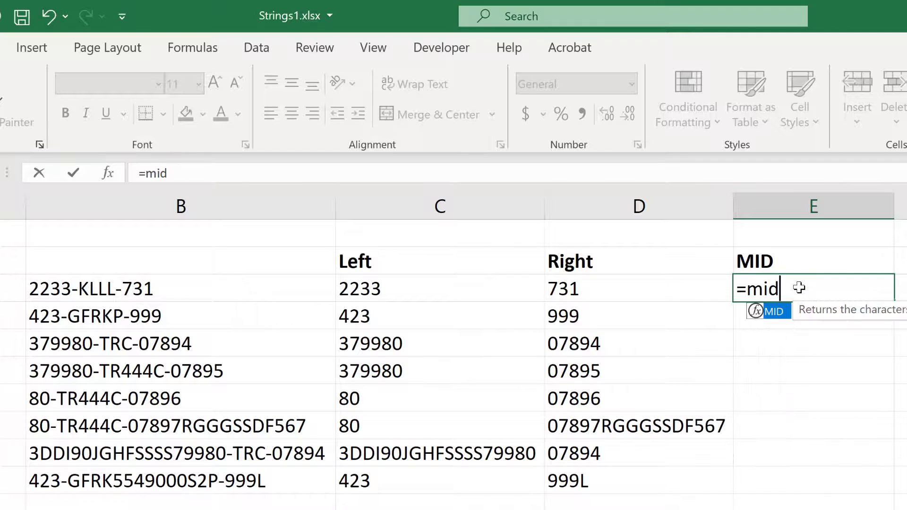
key("Tab")
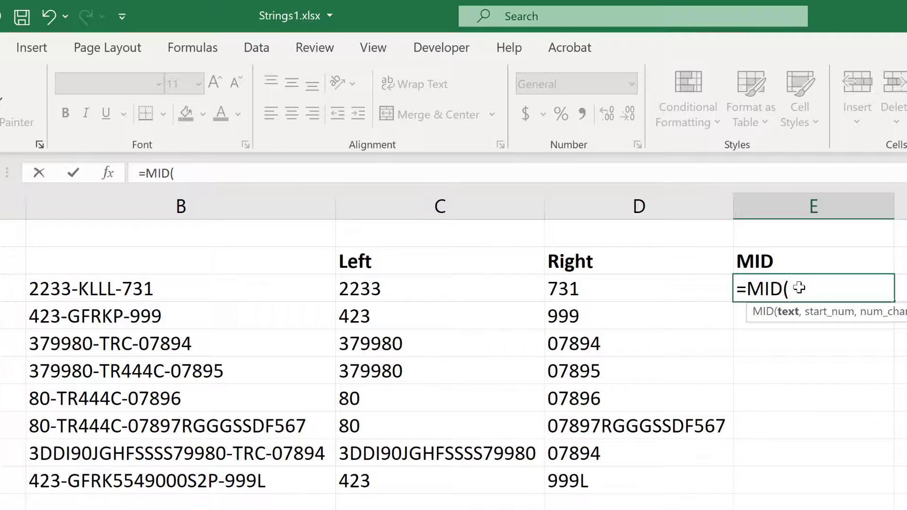
left_click(102, 286)
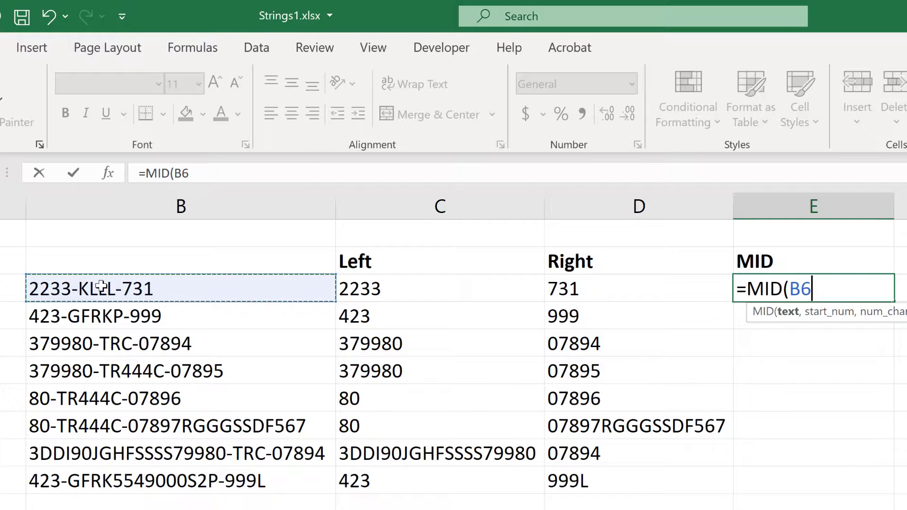
type(",find")
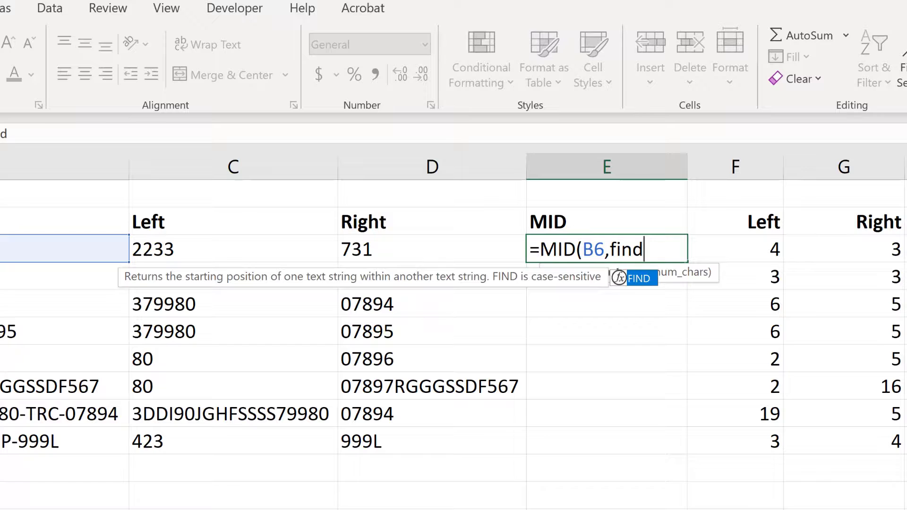
key("Tab")
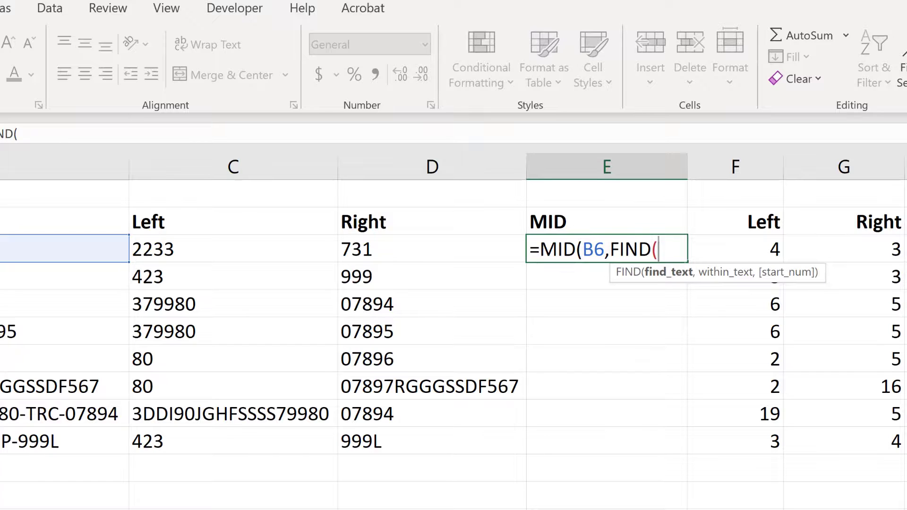
type("\"-\",")
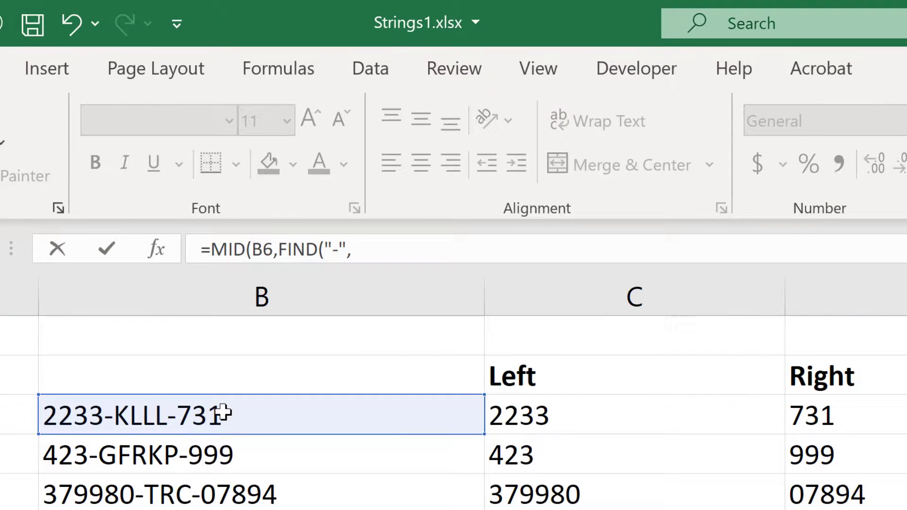
left_click(223, 412)
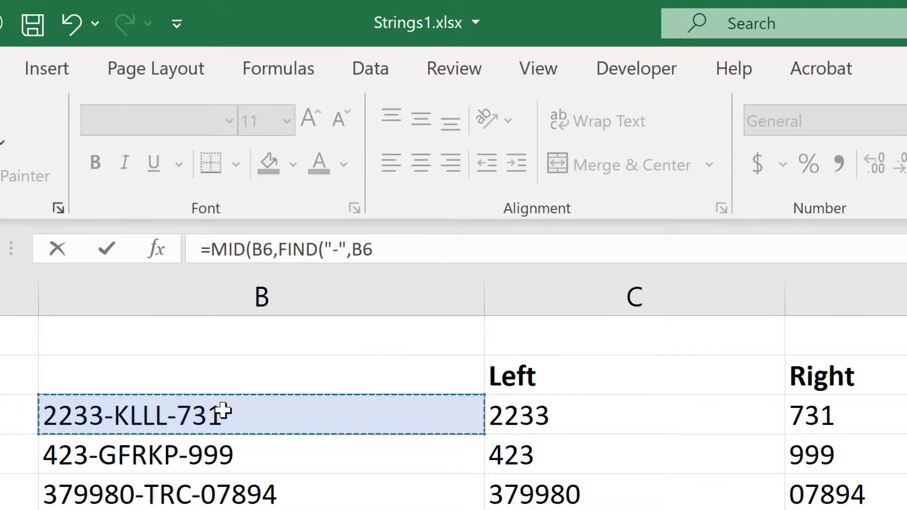
type(")")
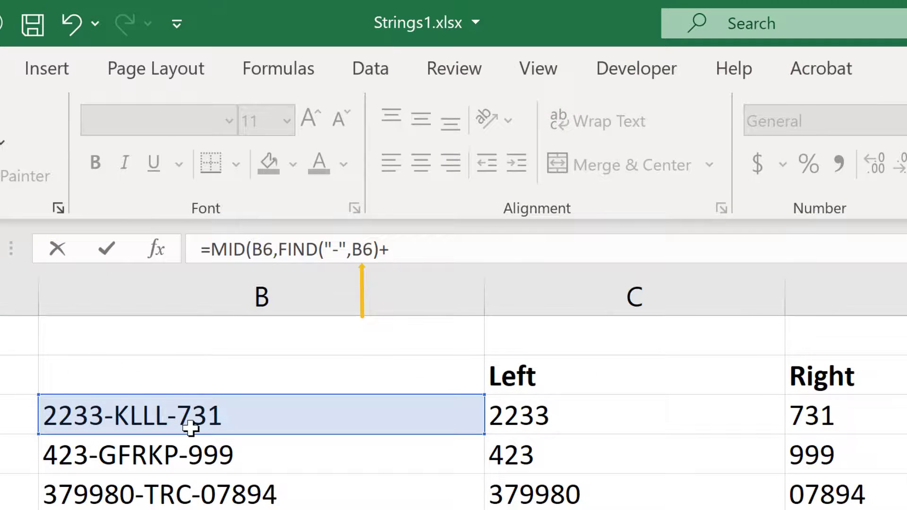
type("+1,")
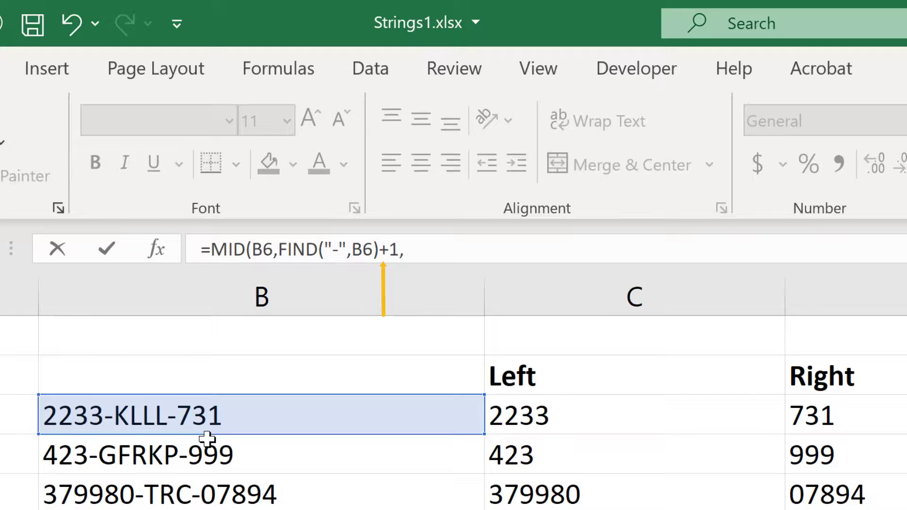
Begin the MID formula's character-count argument with LEN(LEFT(B6,FIND("-",B6, leaving FIND's start position open.
type("len")
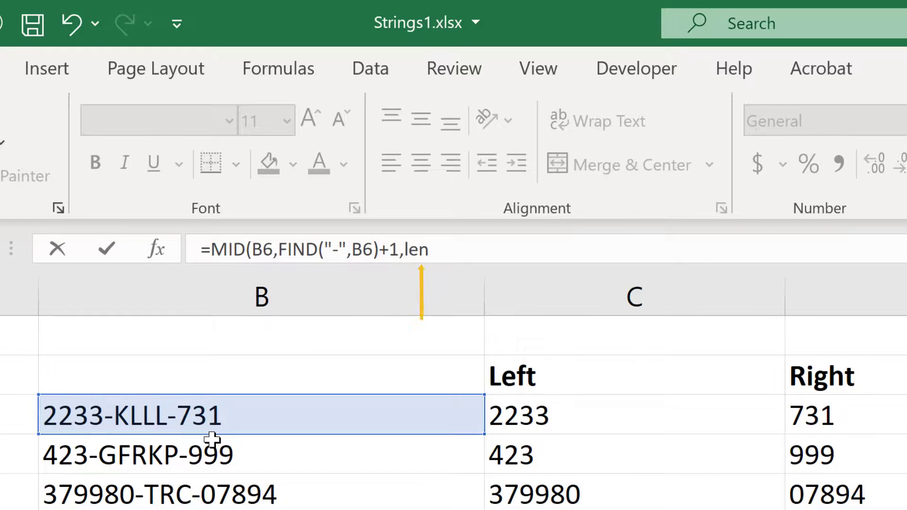
key("Tab")
type("le")
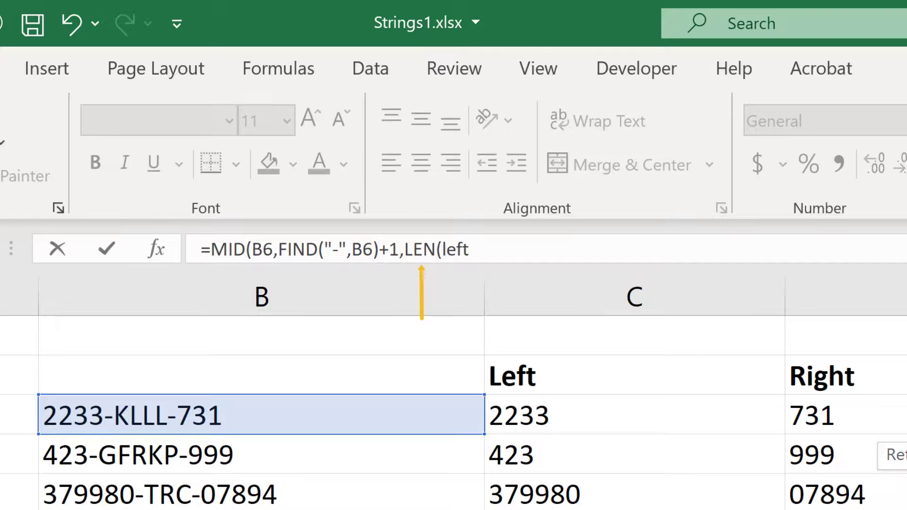
type("ft")
key("Tab")
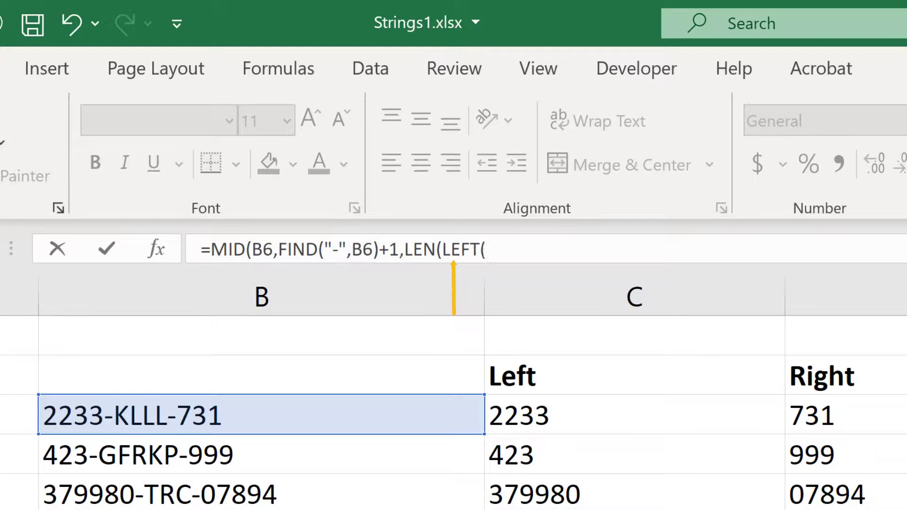
left_click(367, 416)
type(",fin")
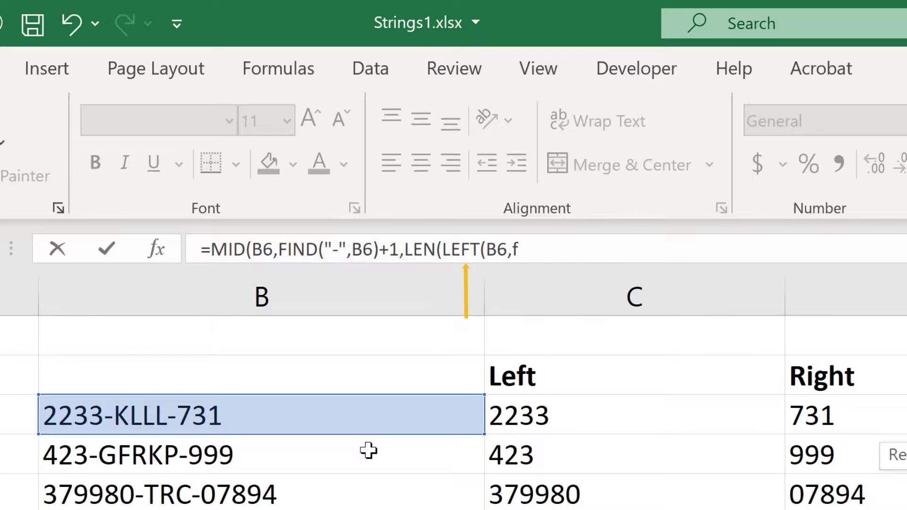
type("d")
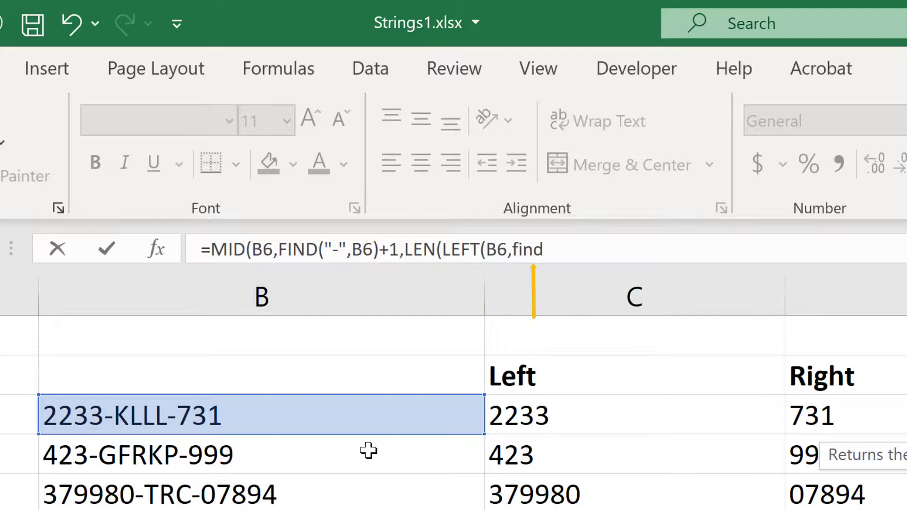
key("Tab")
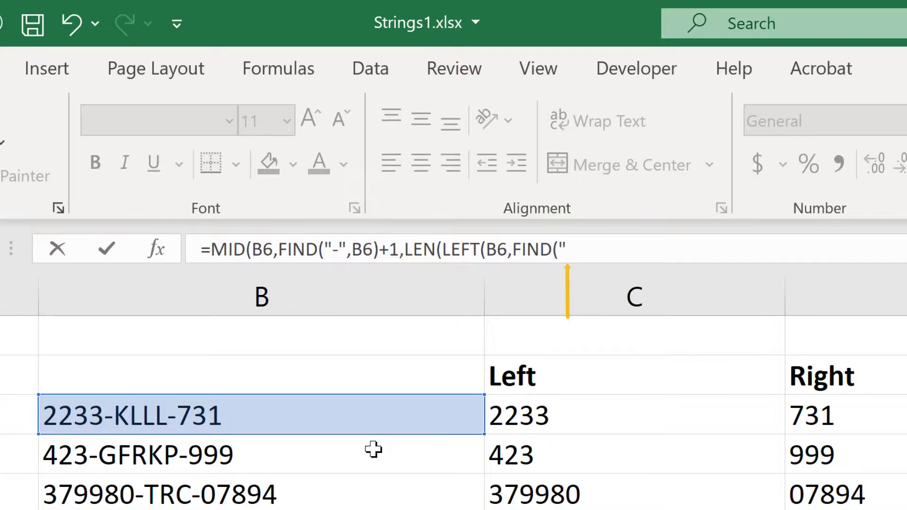
type("\"-\",")
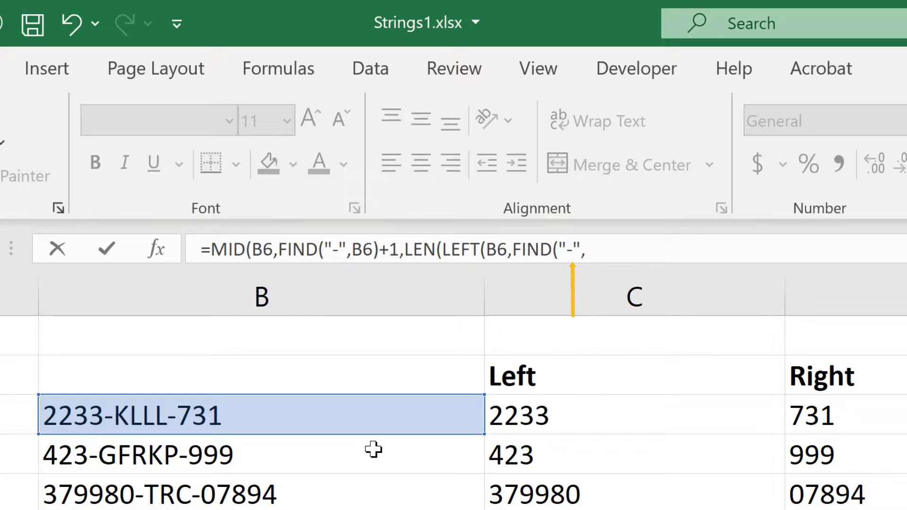
left_click(409, 409)
type(",")
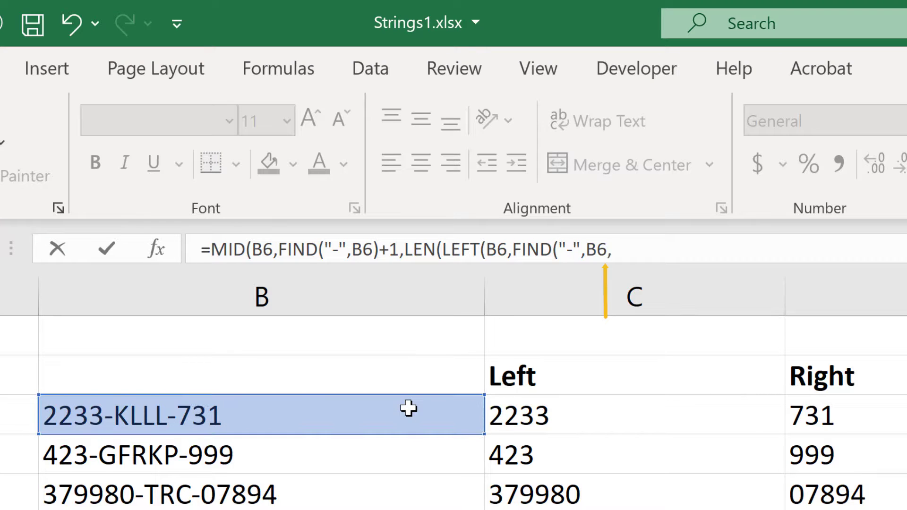
Set the inner FIND's start position to FIND("-",B6)+1 and close that FIND so it locates the second dash.
type("find")
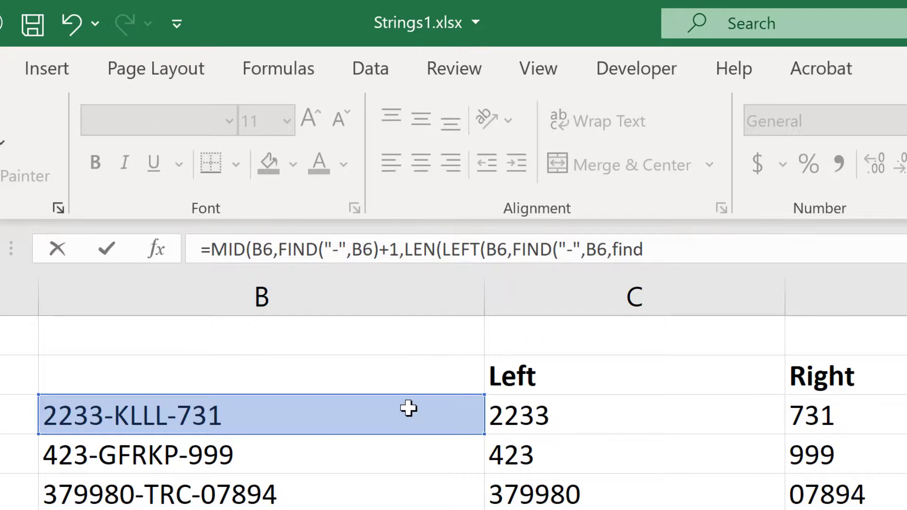
key("Tab")
type("\"")
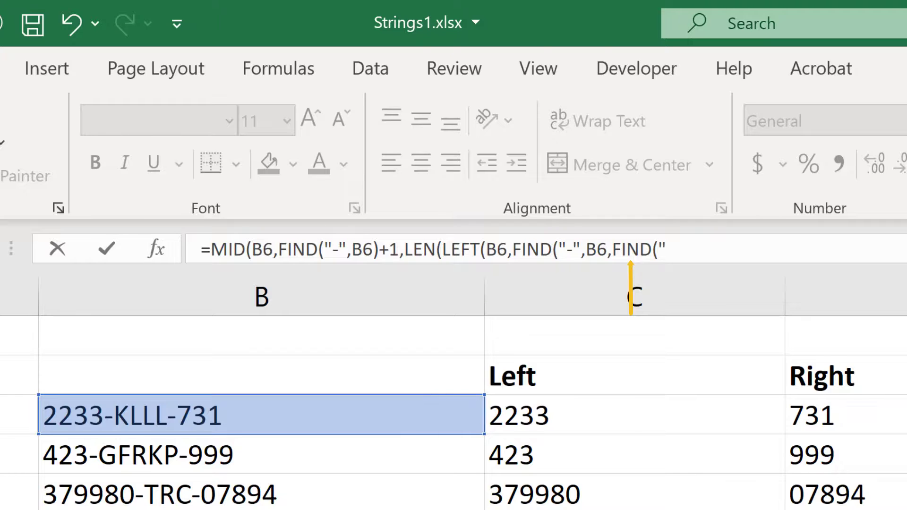
type("-\",")
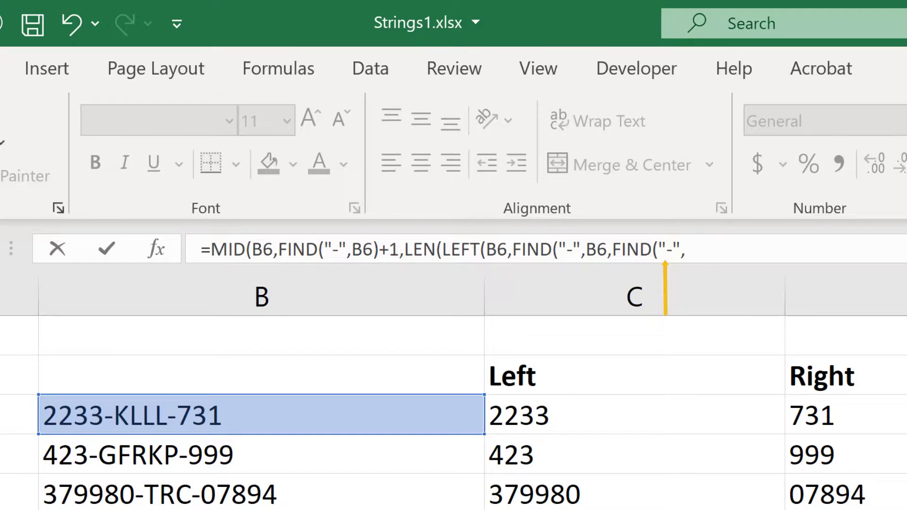
left_click(416, 418)
type(")+1)")
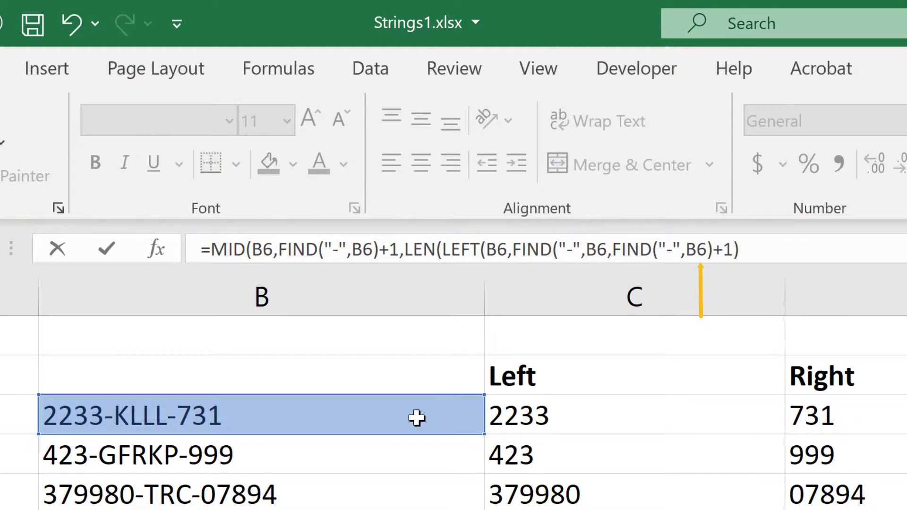
Close the LEFT and LEN functions, subtract FIND("-",B6) and 1 from the character count, and enter the finished MID formula in E6.
type("))-fin")
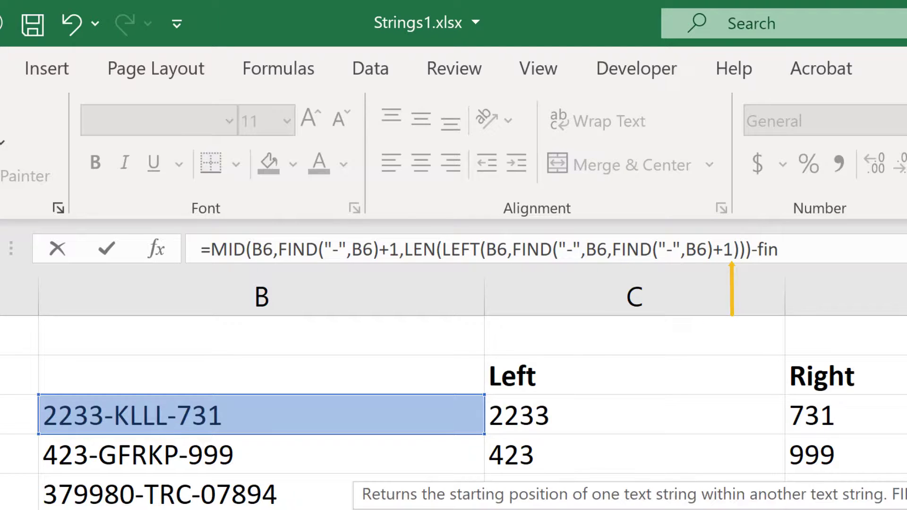
type("d")
key("Tab")
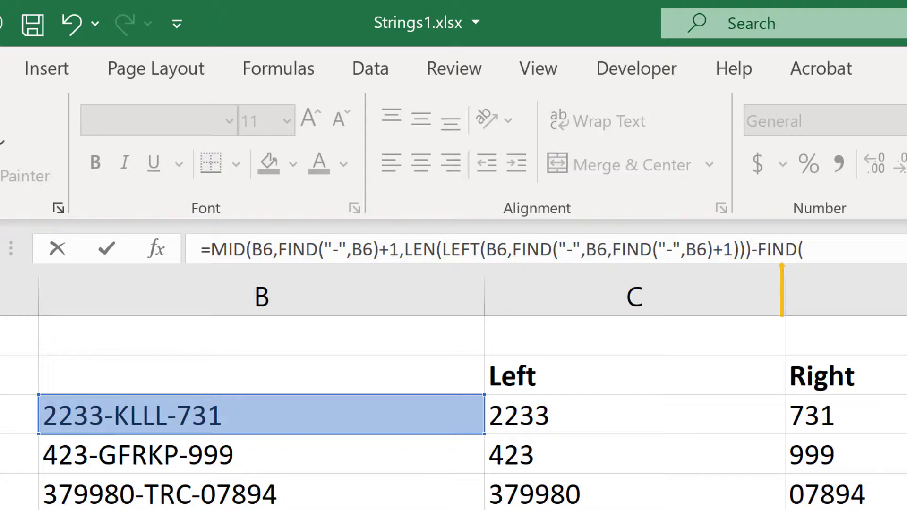
type("\"-\"")
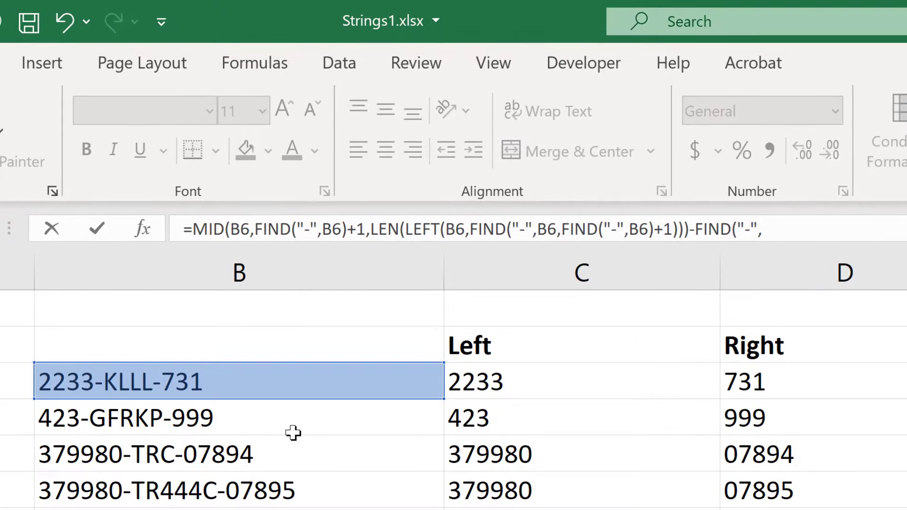
type(",")
left_click(283, 383)
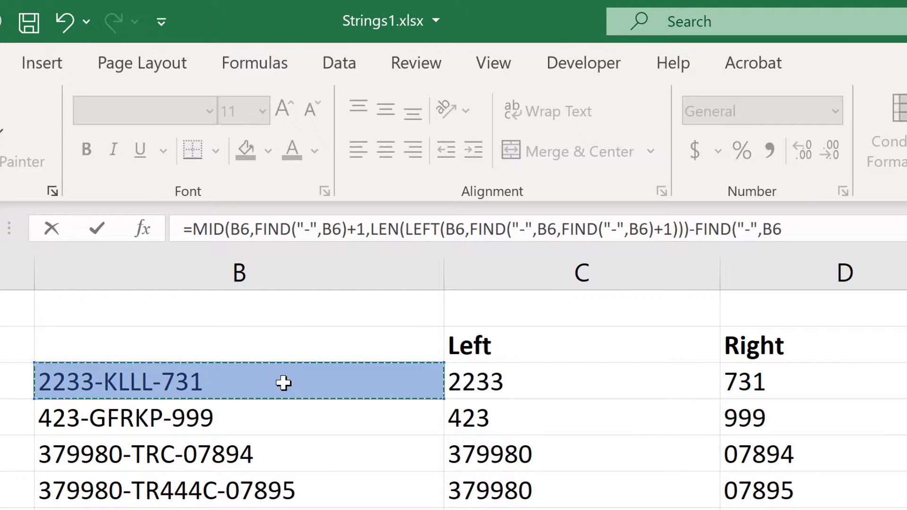
type(")+")
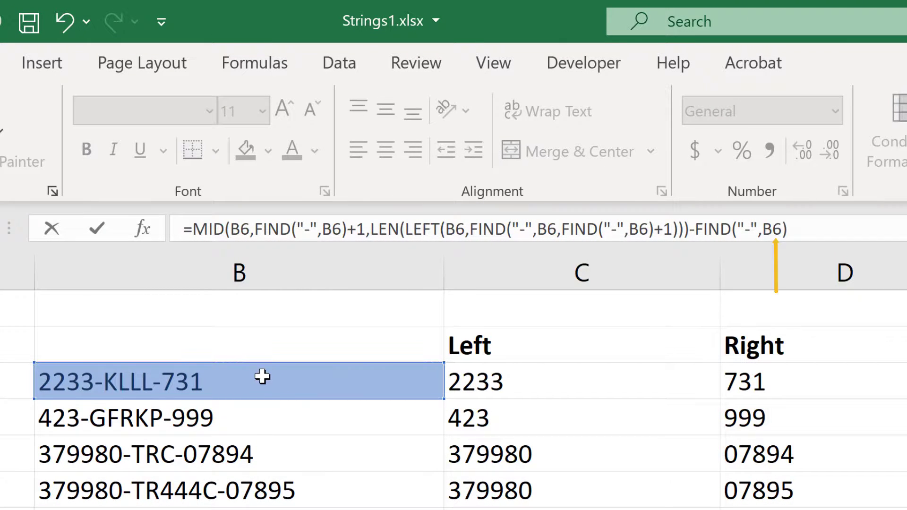
type("1")
type(")")
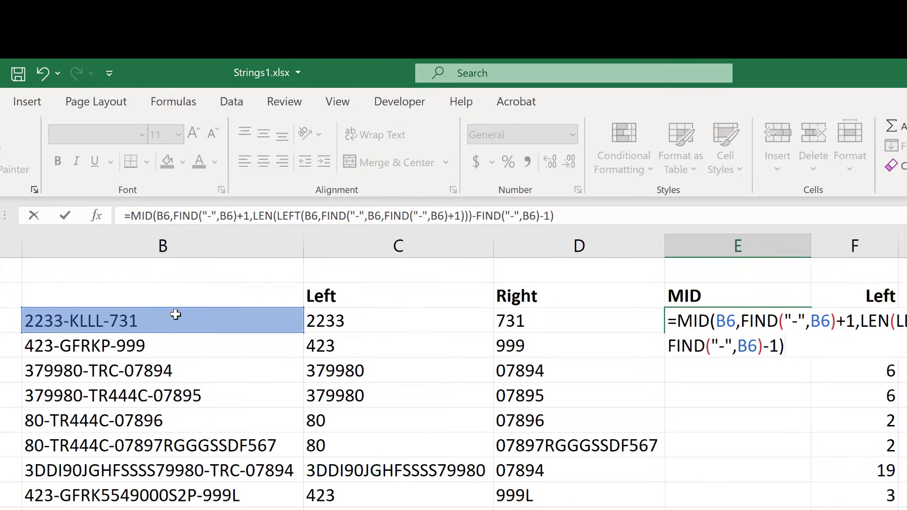
key("Return")
Fill the MID formula from E6 down through E13, then reselect E6.
left_click(799, 325)
left_click_drag(810, 331, 809, 507)
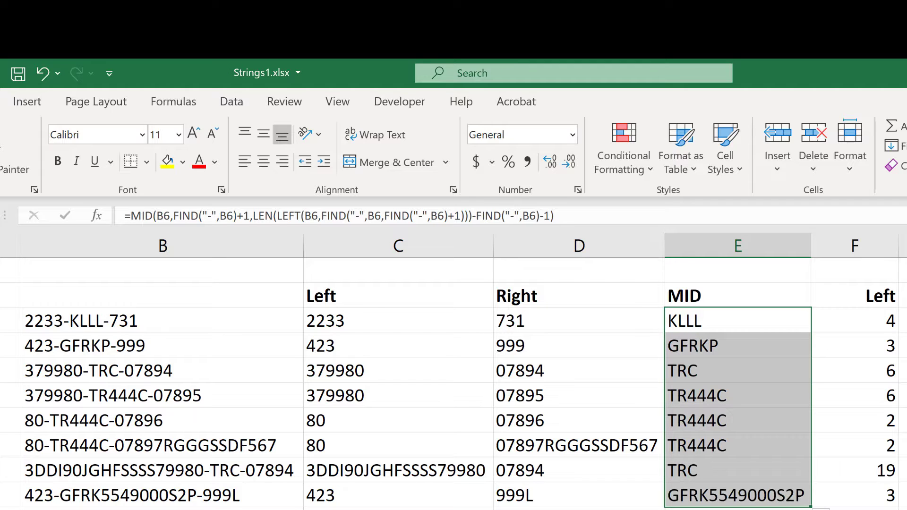
left_click(738, 321)
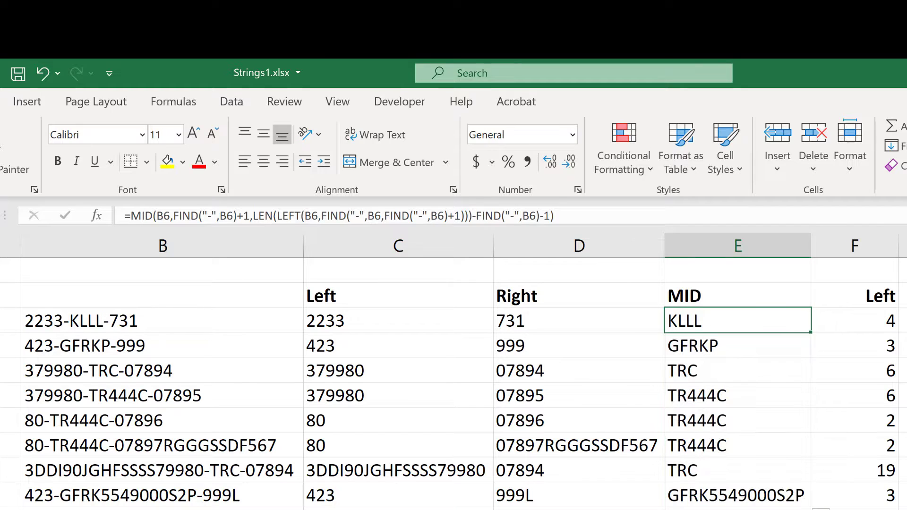